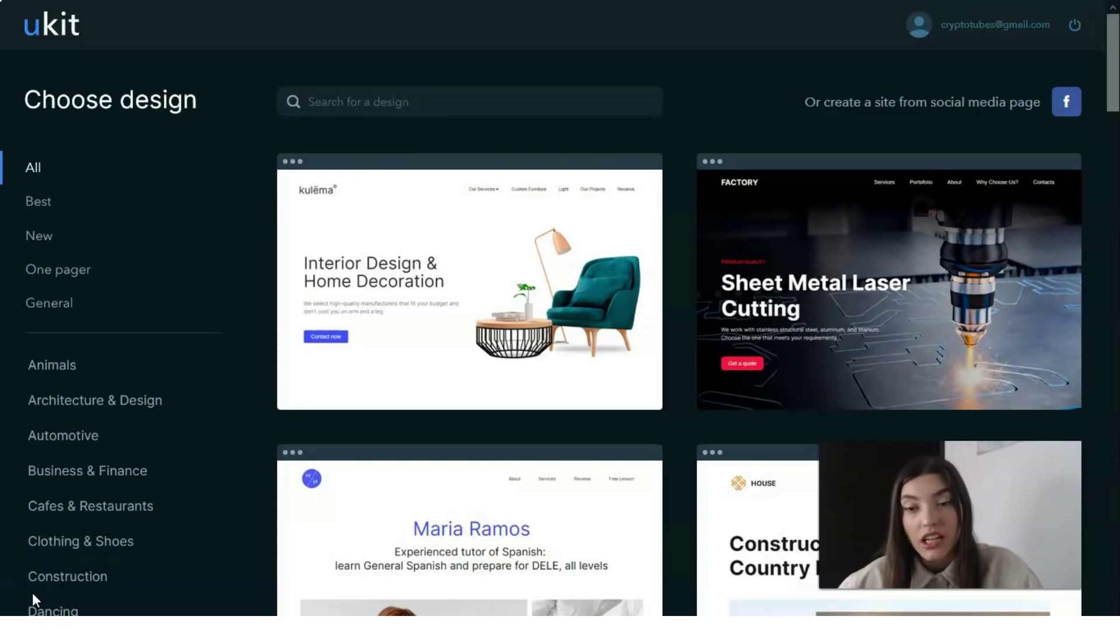
Browse the design gallery and filter the designs to the Flowers & Floristry category.
click(33, 593)
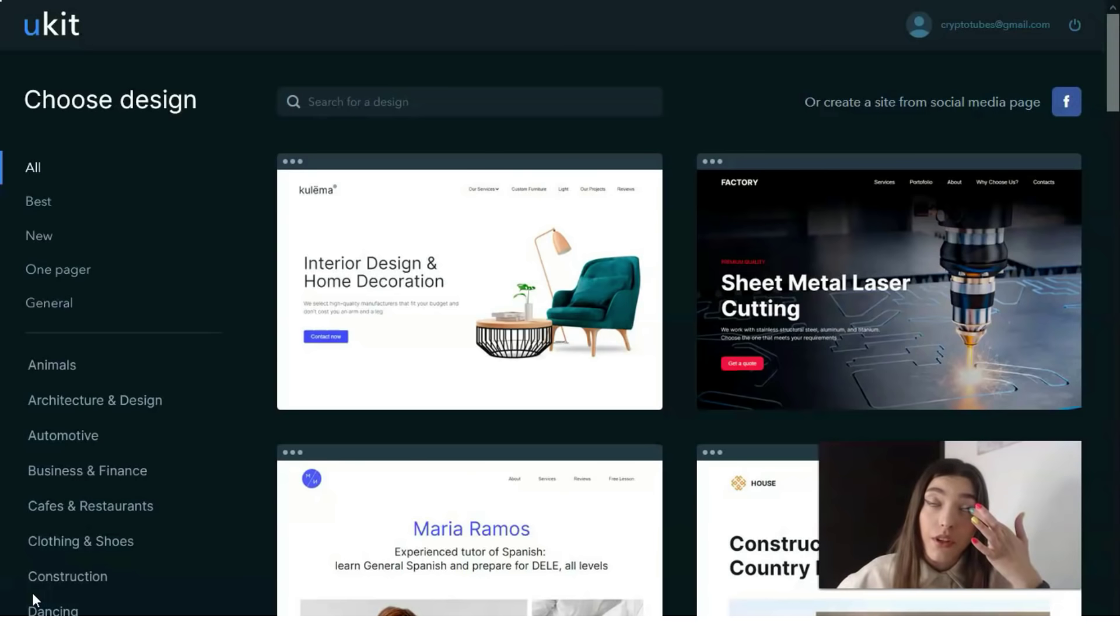
scroll(283, 518, down, 3)
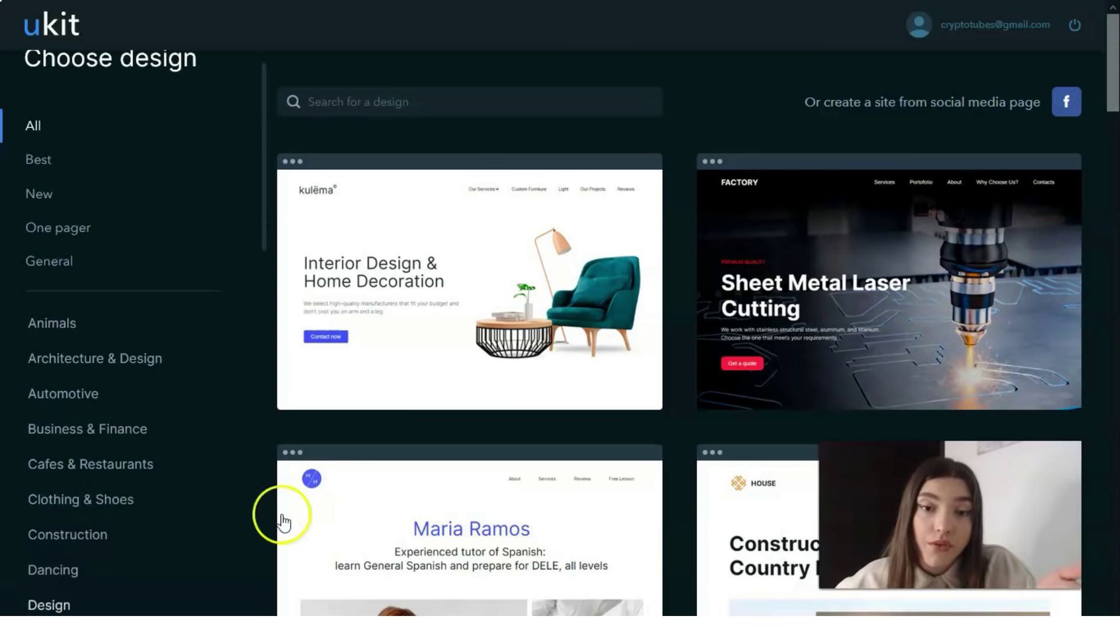
scroll(575, 380, down, 4)
scroll(578, 382, up, 7)
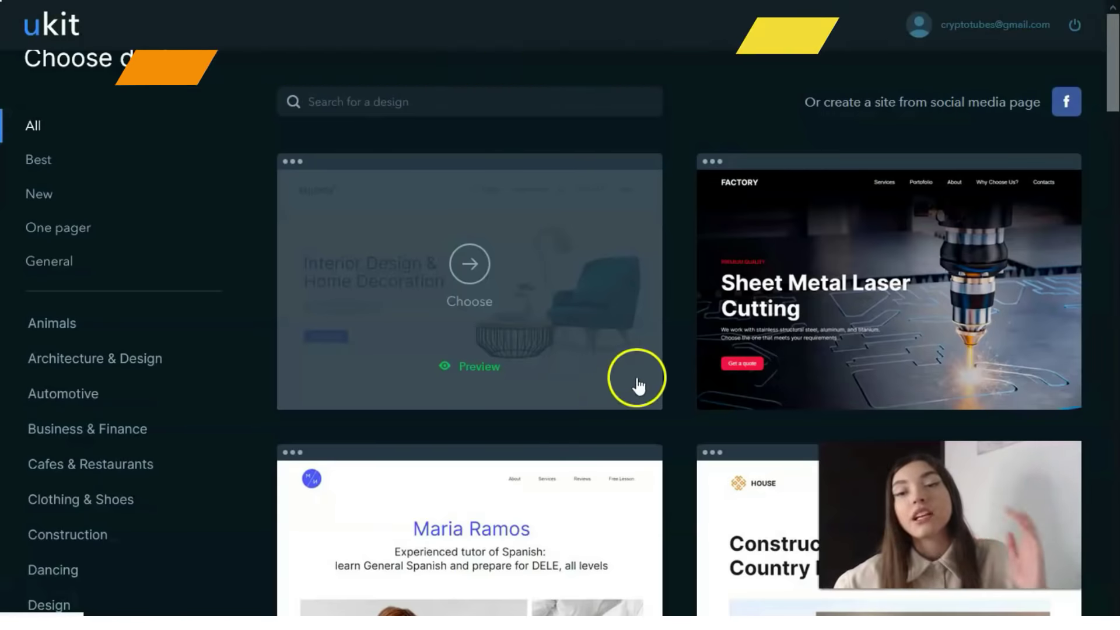
scroll(636, 382, down, 10)
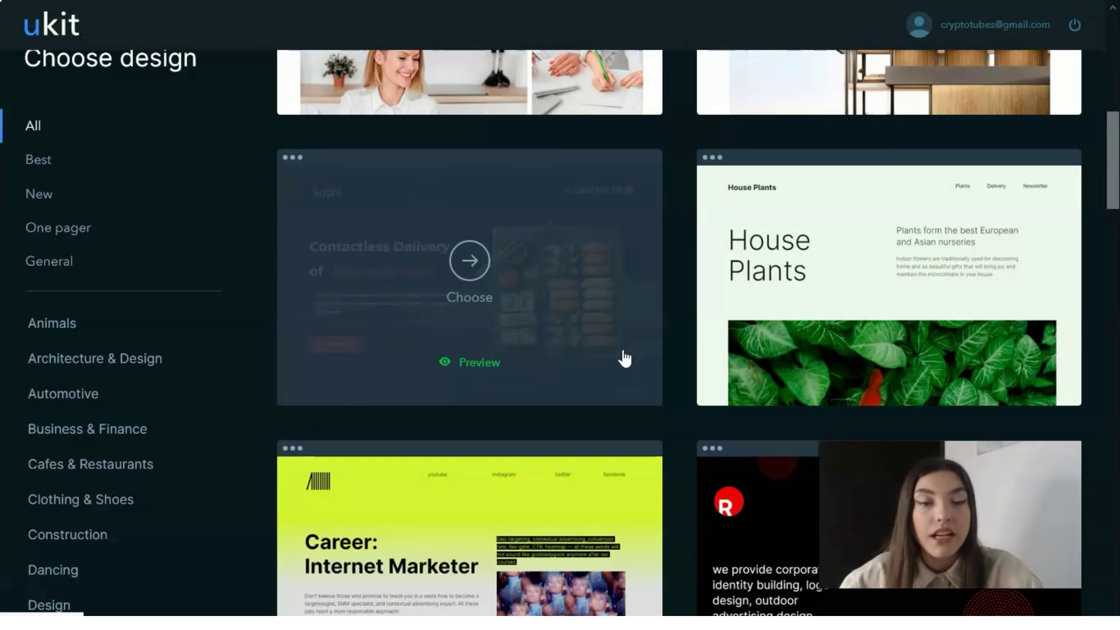
scroll(158, 344, down, 11)
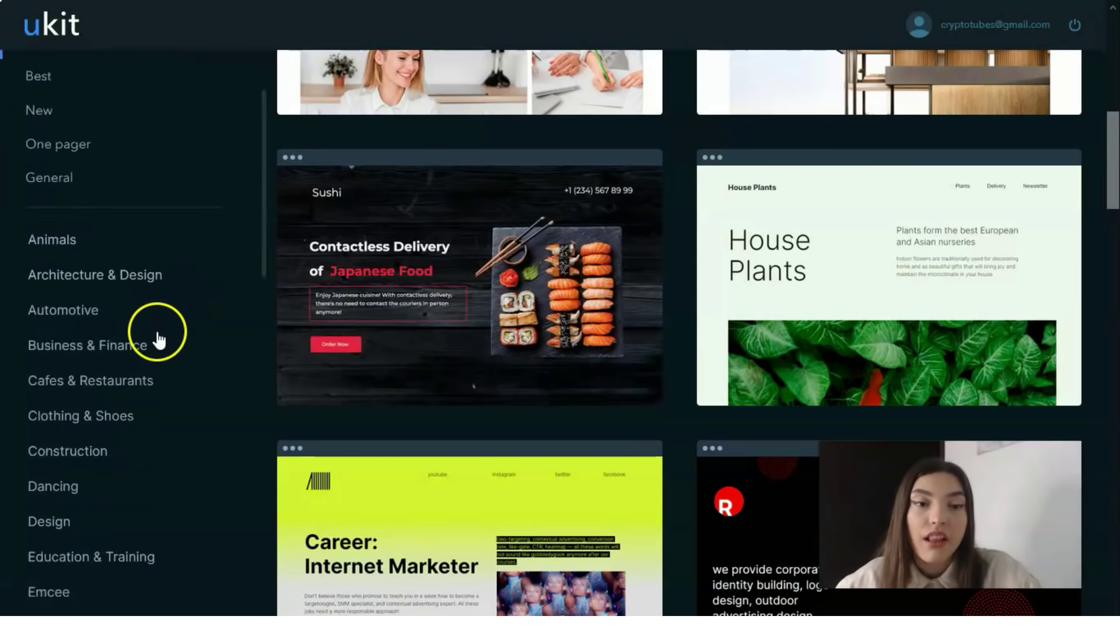
scroll(176, 351, down, 7)
scroll(185, 358, up, 9)
click(120, 308)
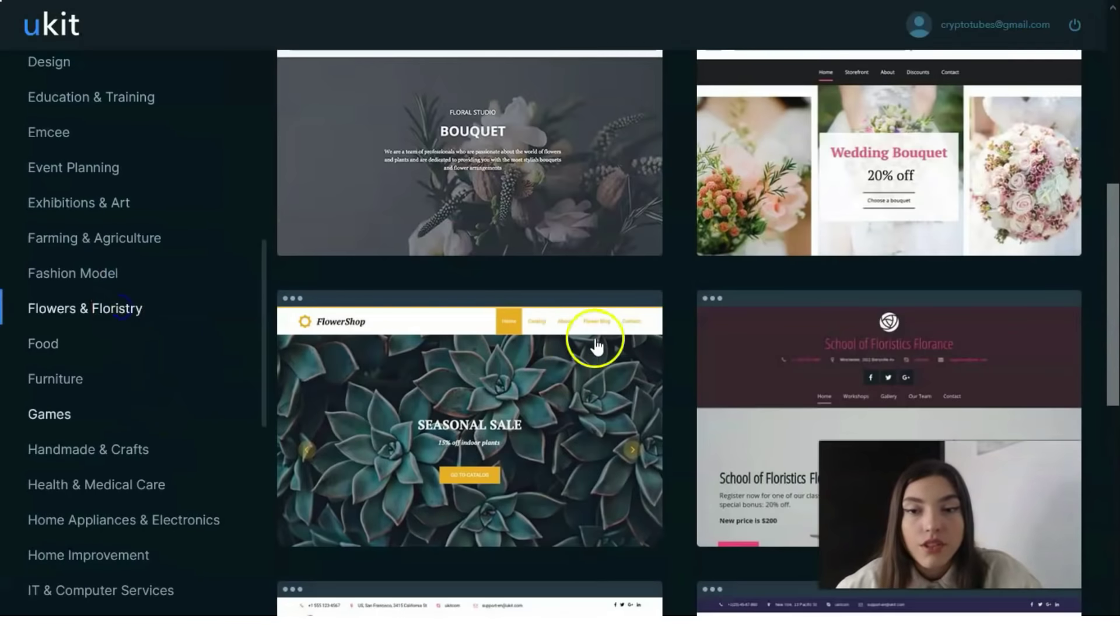
Open the preview of the Custom Bouquet Delivery design.
scroll(619, 336, up, 6)
scroll(627, 338, down, 1)
mouse_move(881, 198)
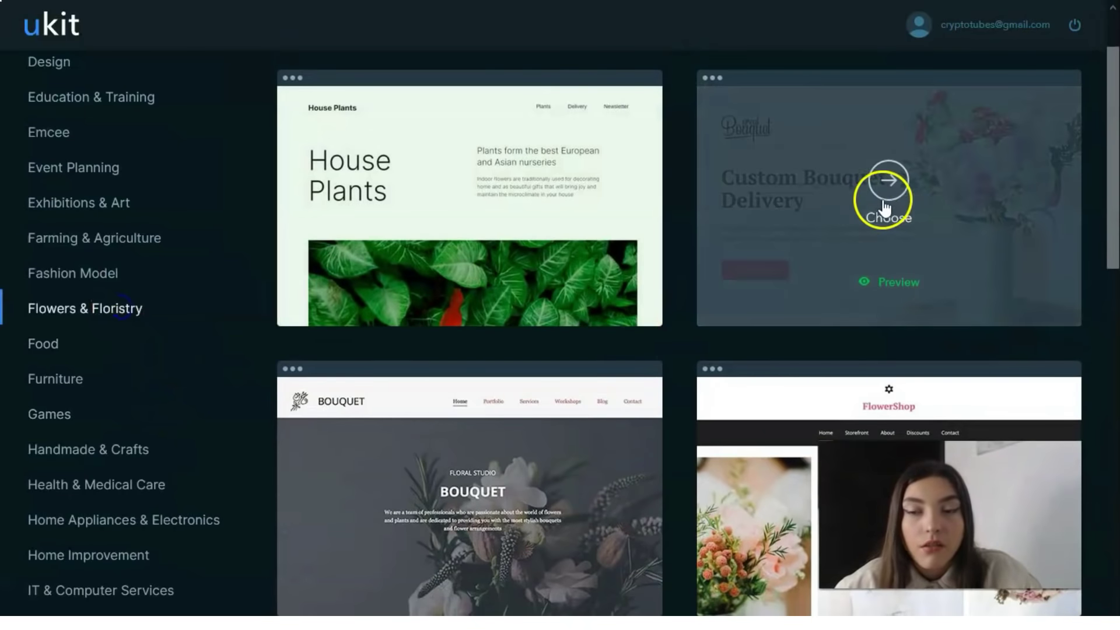
click(887, 285)
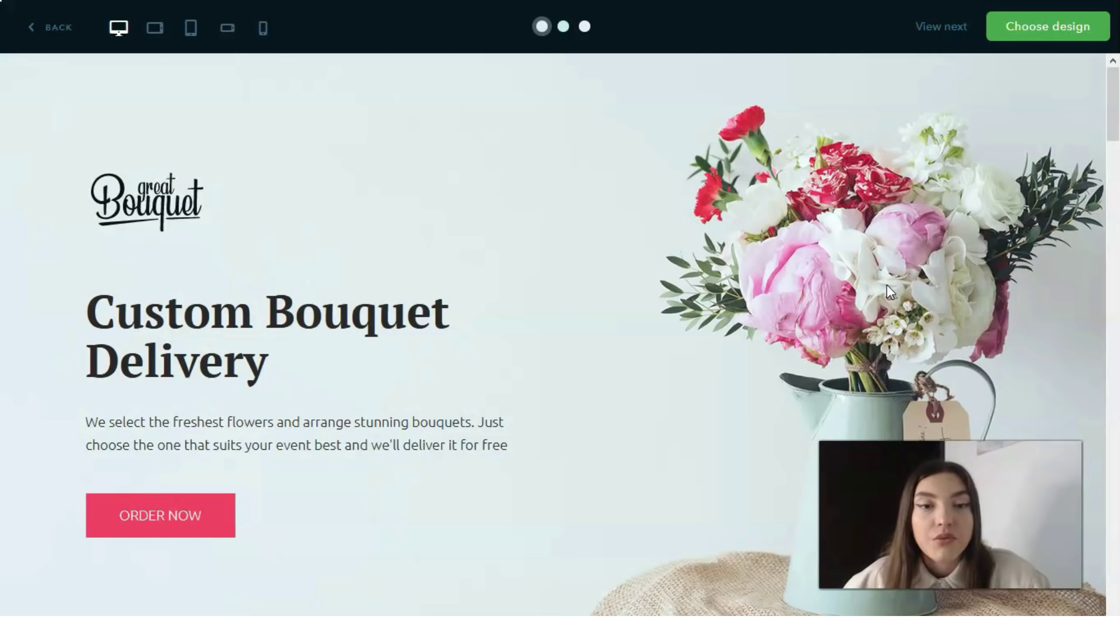
Examine the whole Custom Bouquet Delivery page, from the header through the products and reviews to the contact form and footer.
scroll(633, 207, down, 10)
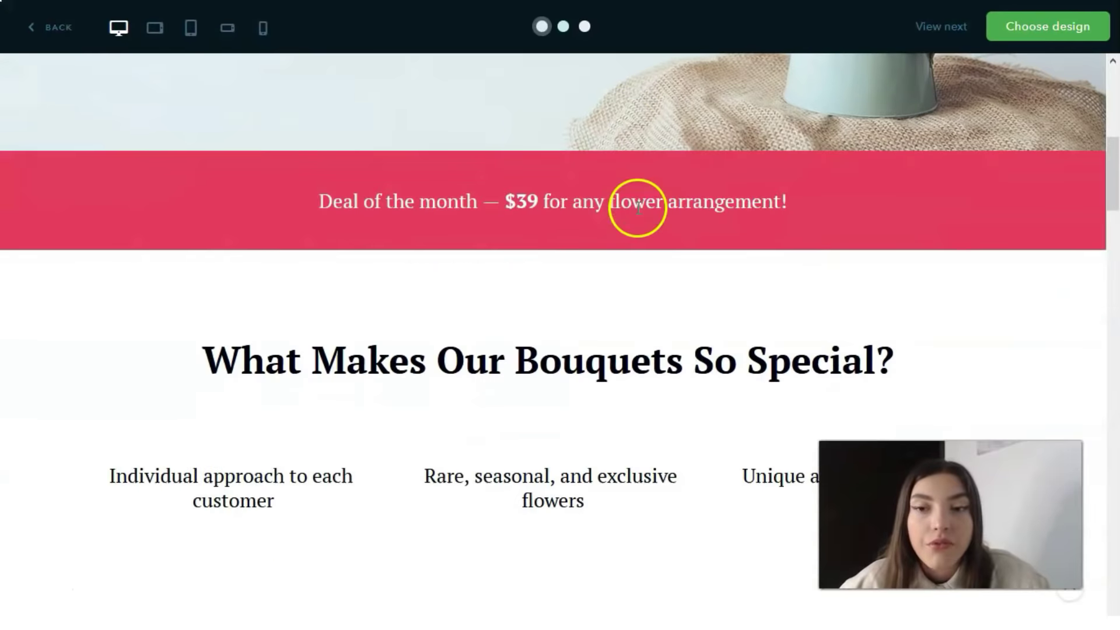
scroll(641, 213, down, 15)
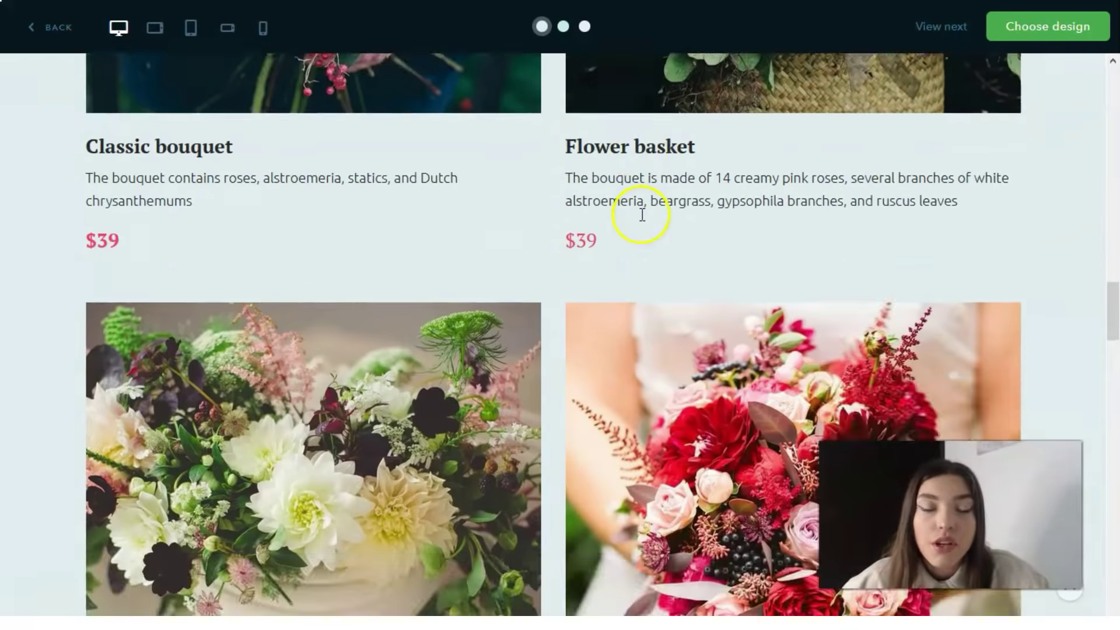
scroll(645, 223, down, 15)
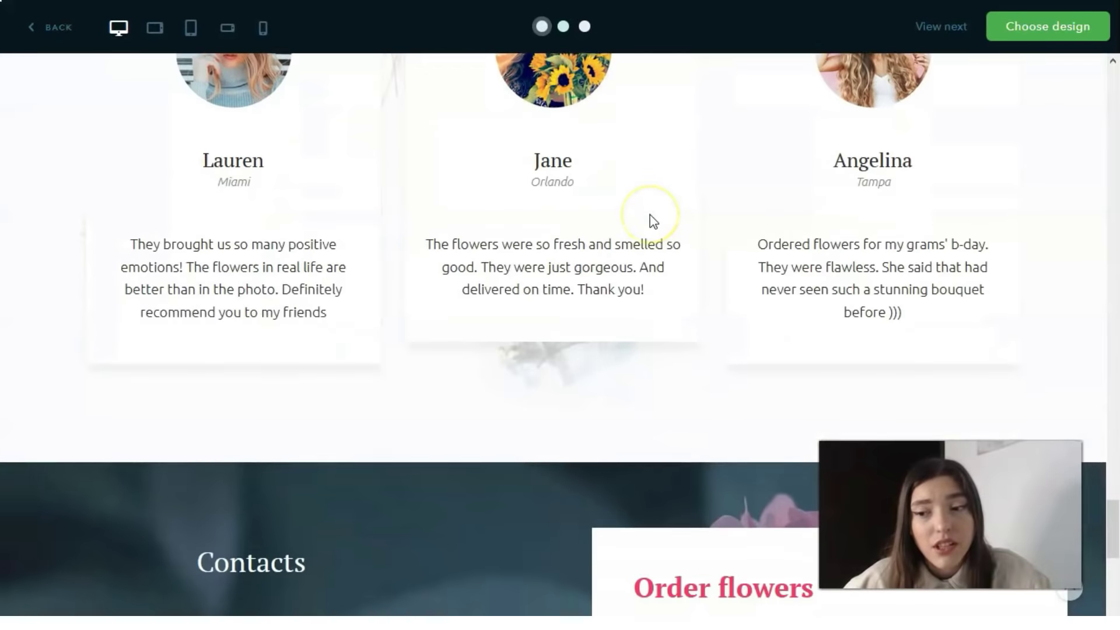
scroll(654, 222, down, 10)
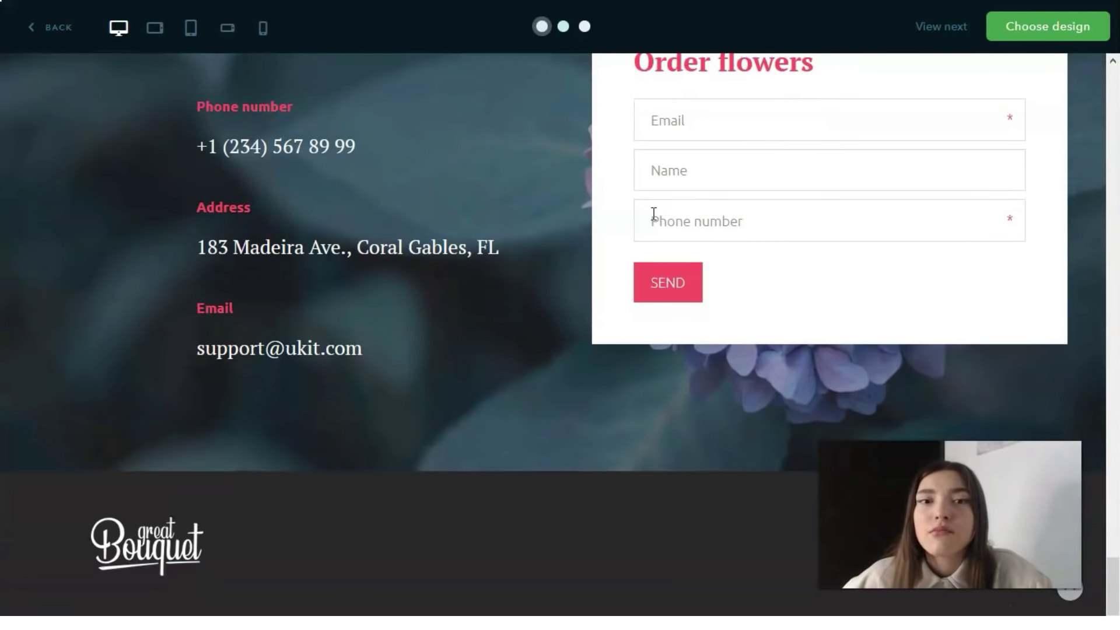
scroll(653, 215, up, 20)
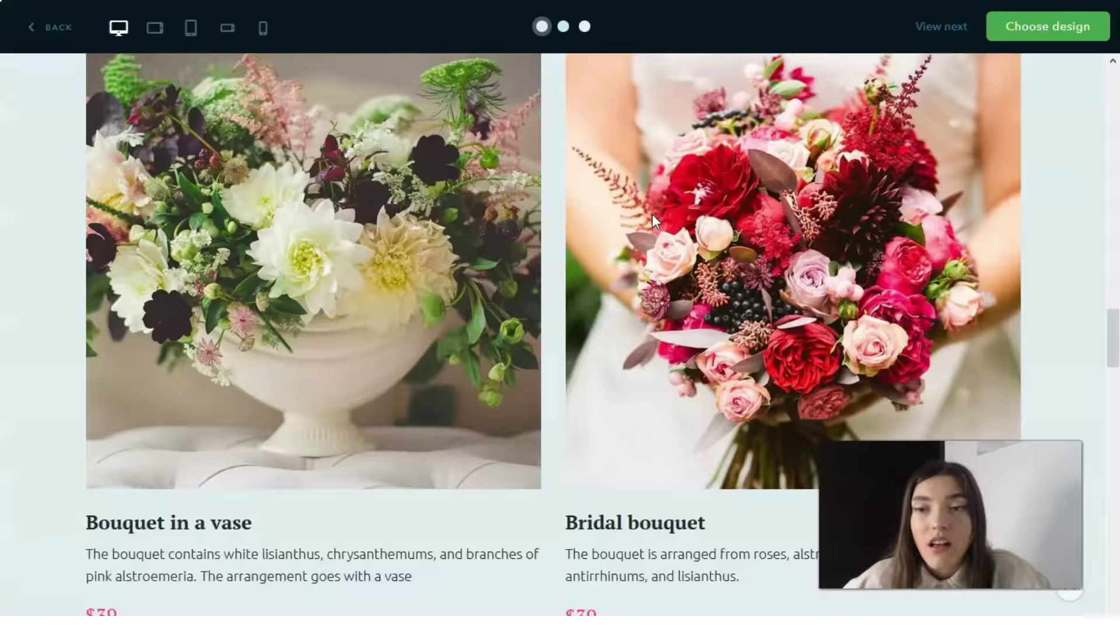
scroll(653, 213, up, 10)
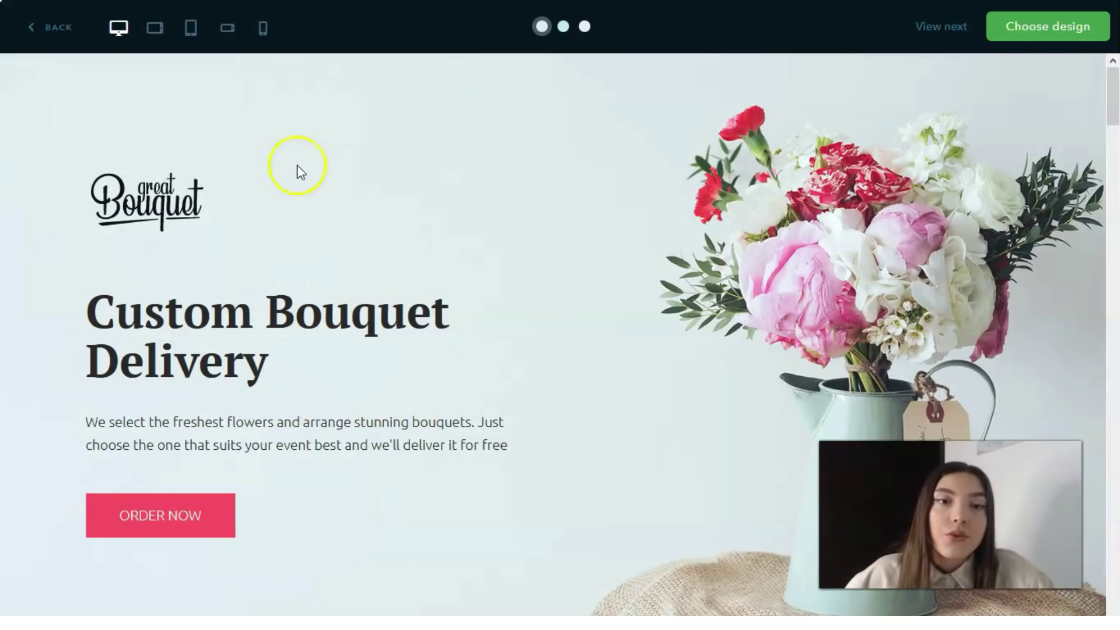
Preview the design in the blue and purple colour schemes and return to the pink one.
click(565, 30)
click(583, 33)
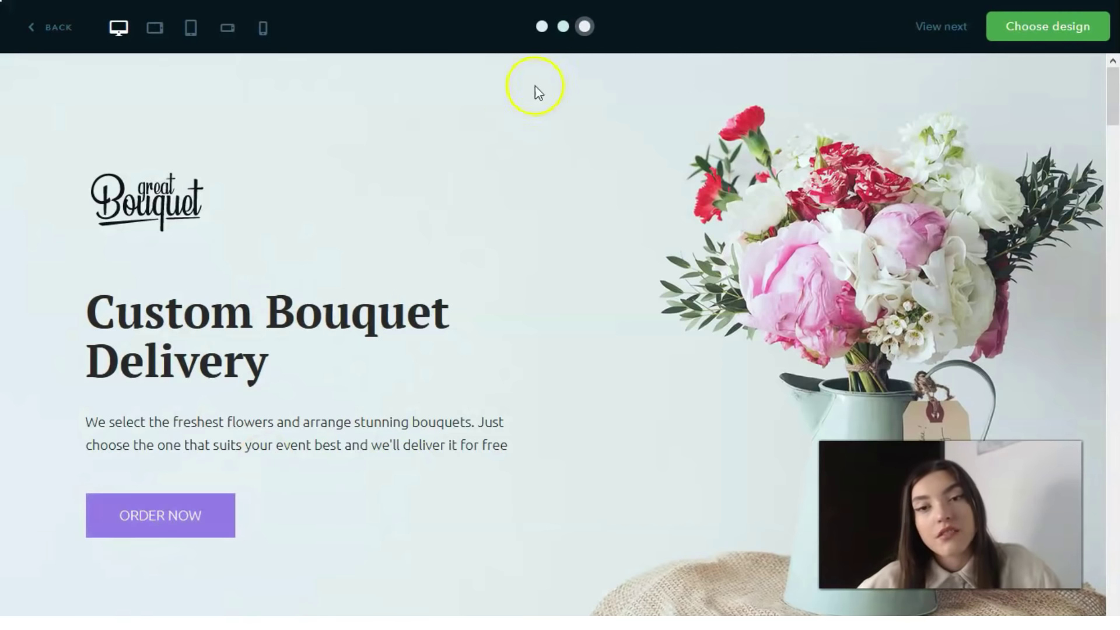
click(559, 32)
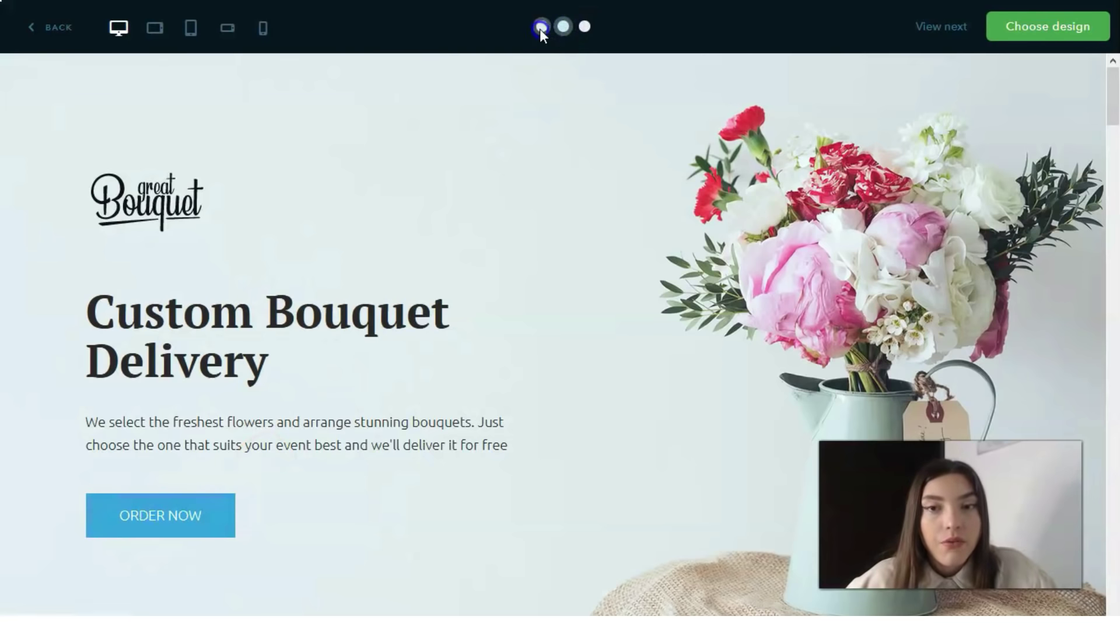
click(542, 29)
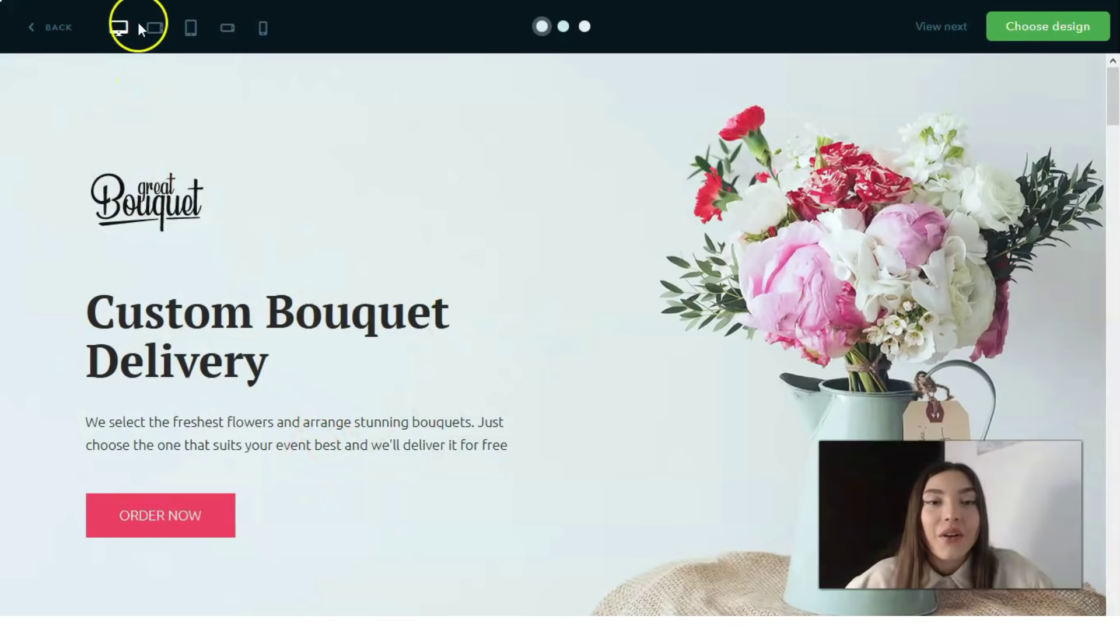
Preview the design on a tablet in landscape and portrait orientation.
click(154, 31)
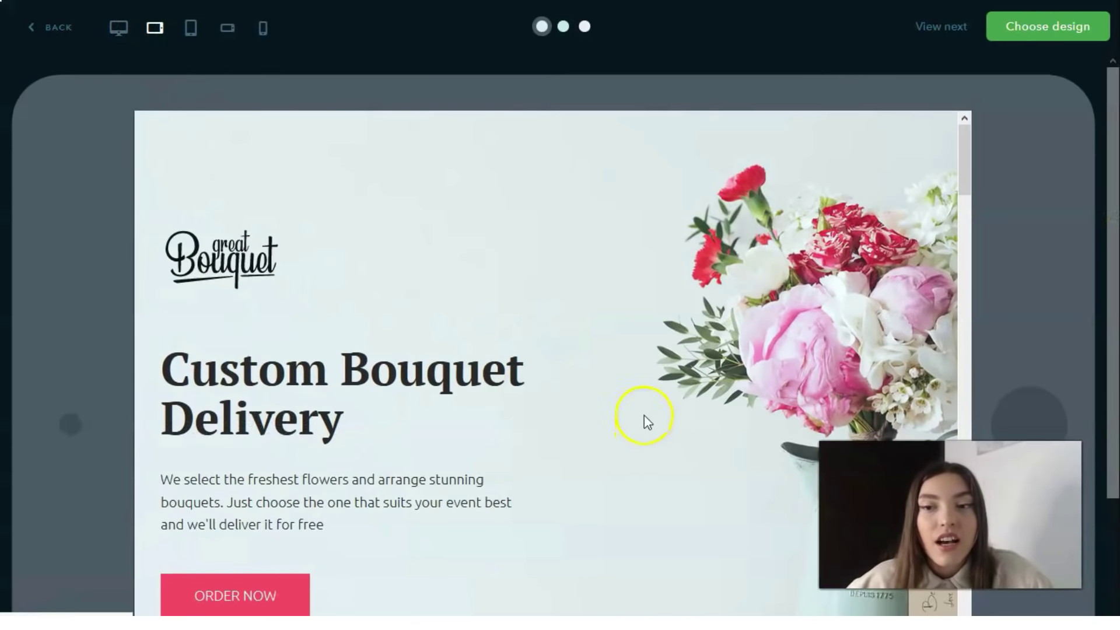
scroll(639, 408, down, 6)
drag(967, 232, 963, 178)
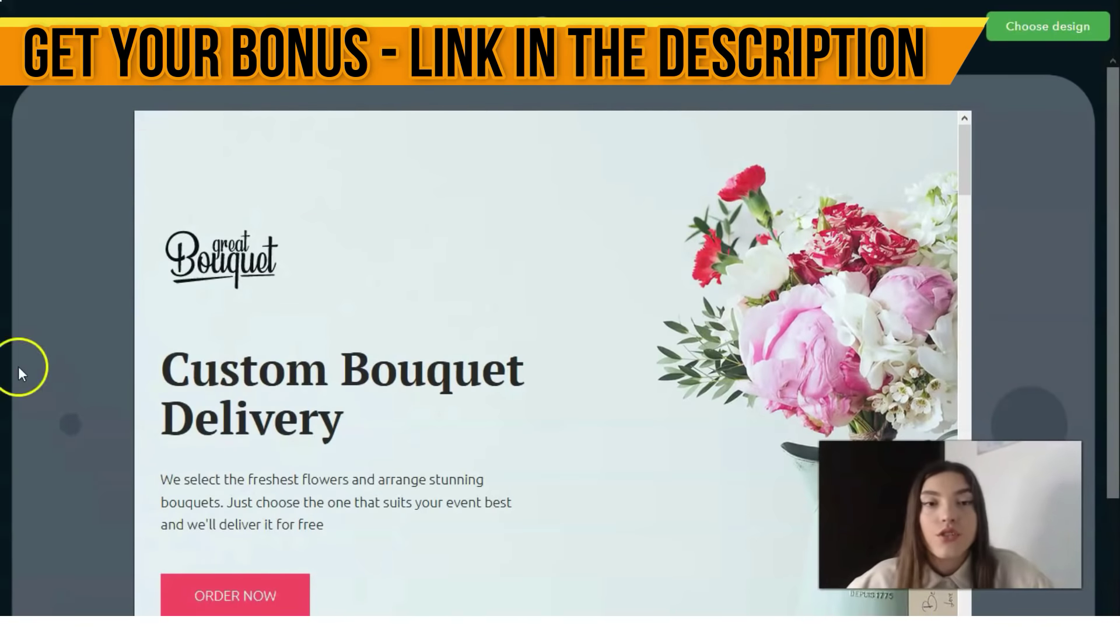
click(189, 29)
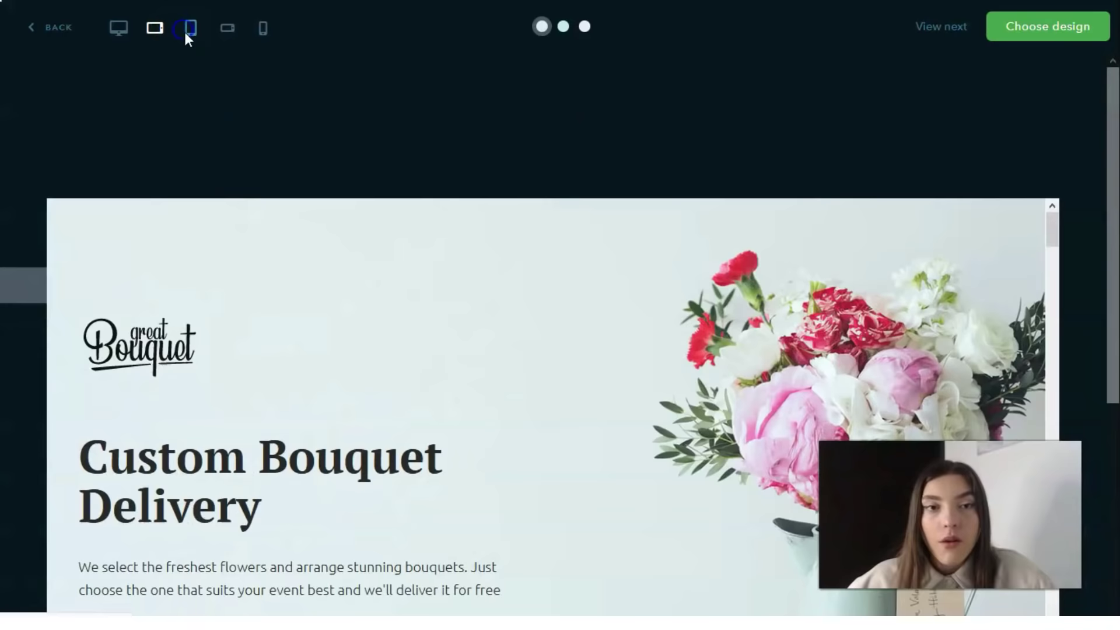
drag(859, 249, 899, 248)
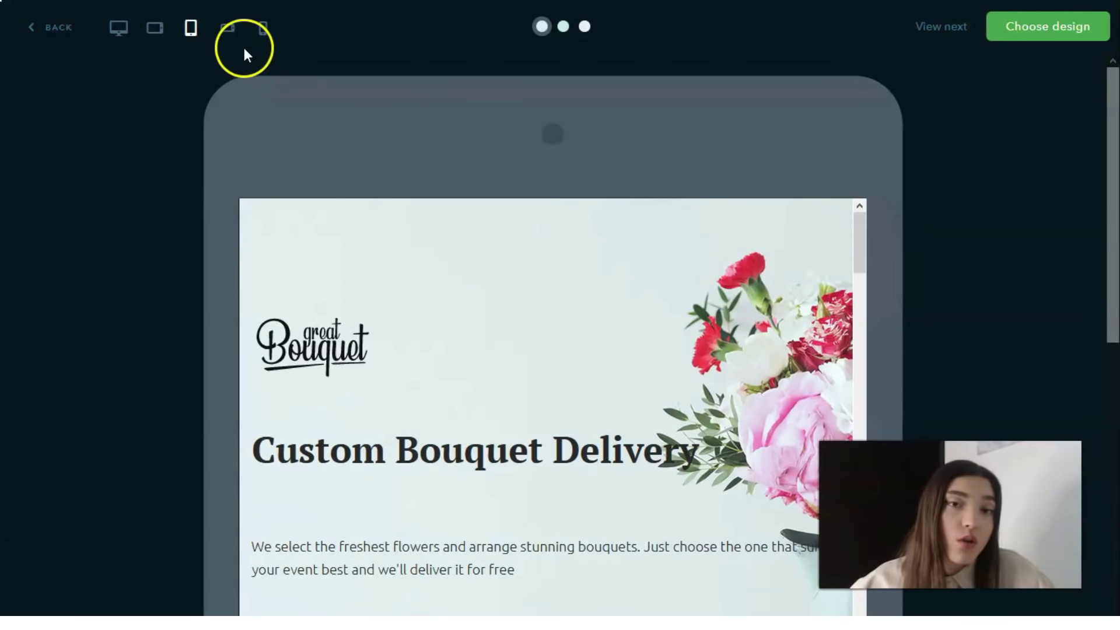
Preview the design on a smartphone in landscape and portrait orientation.
click(232, 30)
click(796, 247)
drag(798, 250, 794, 207)
click(262, 29)
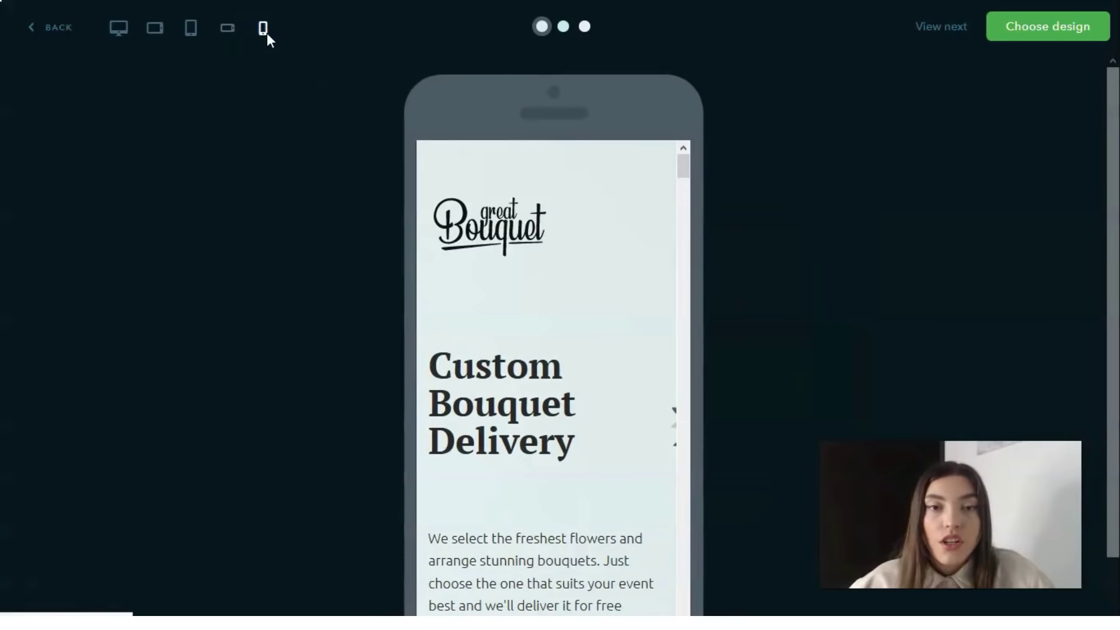
drag(692, 165, 722, 162)
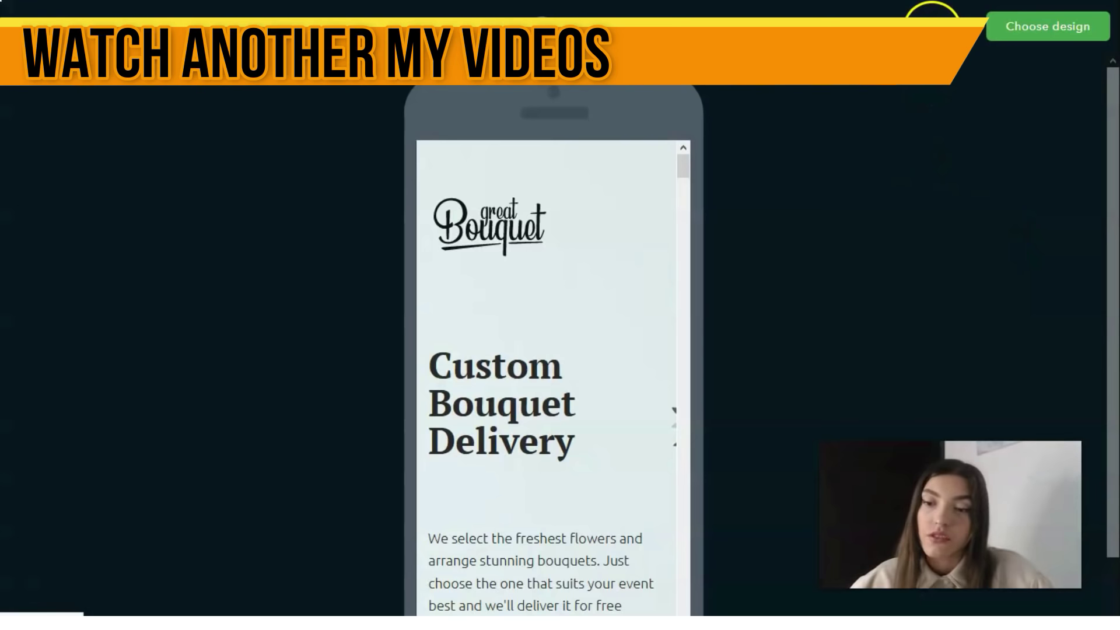
Choose the Custom Bouquet Delivery design for the site and continue with the suggested ugo.florist domain name.
click(1054, 40)
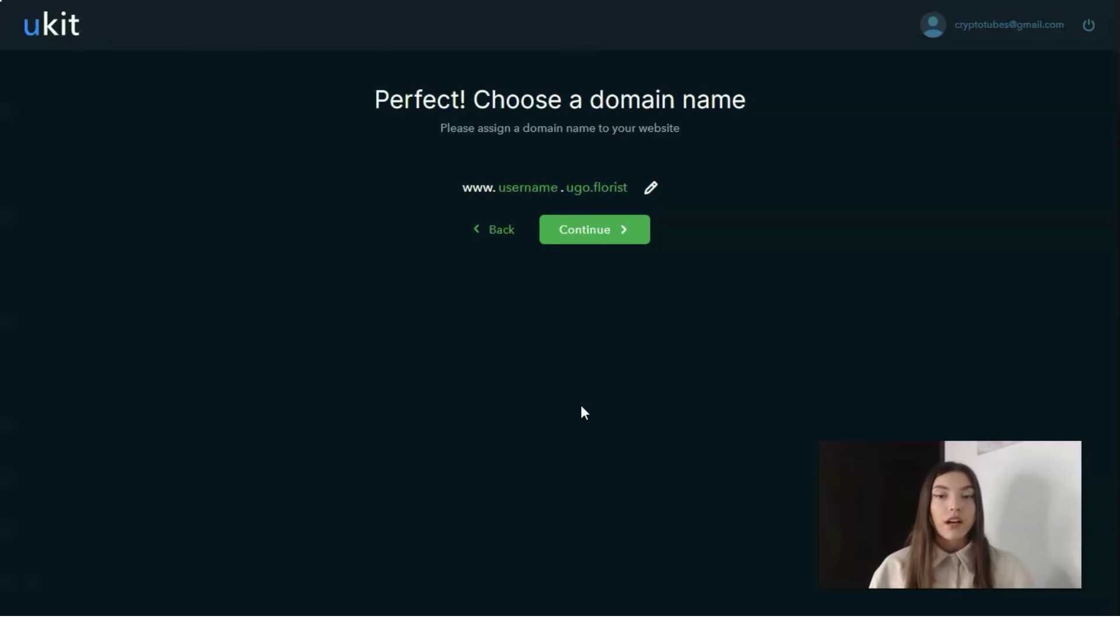
click(577, 235)
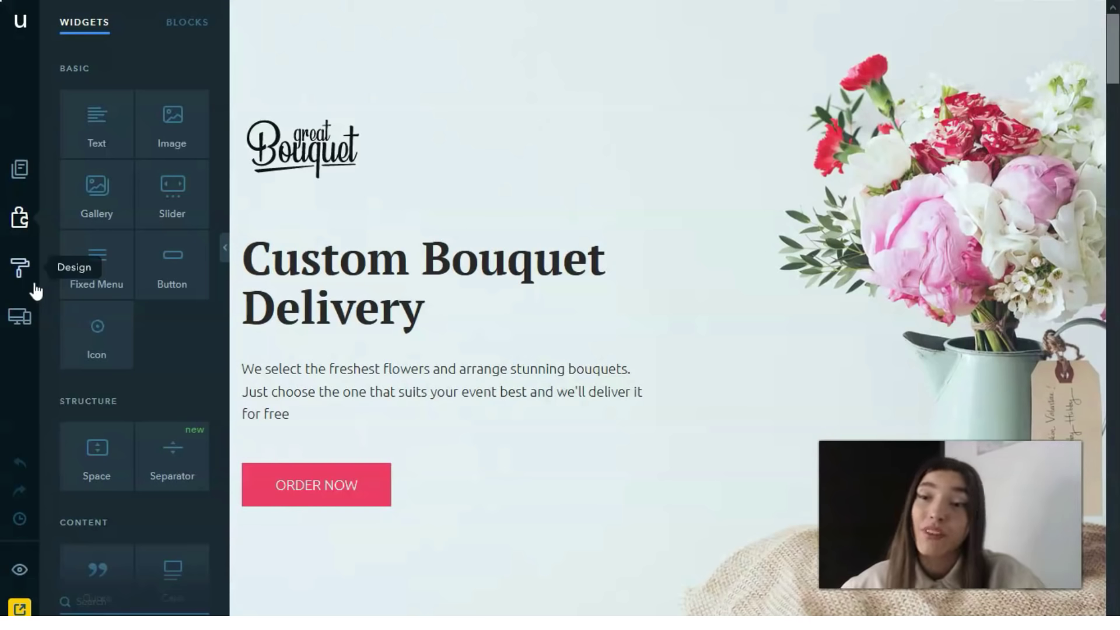
Look over the site's list of pages and the widgets available in the editor.
click(19, 169)
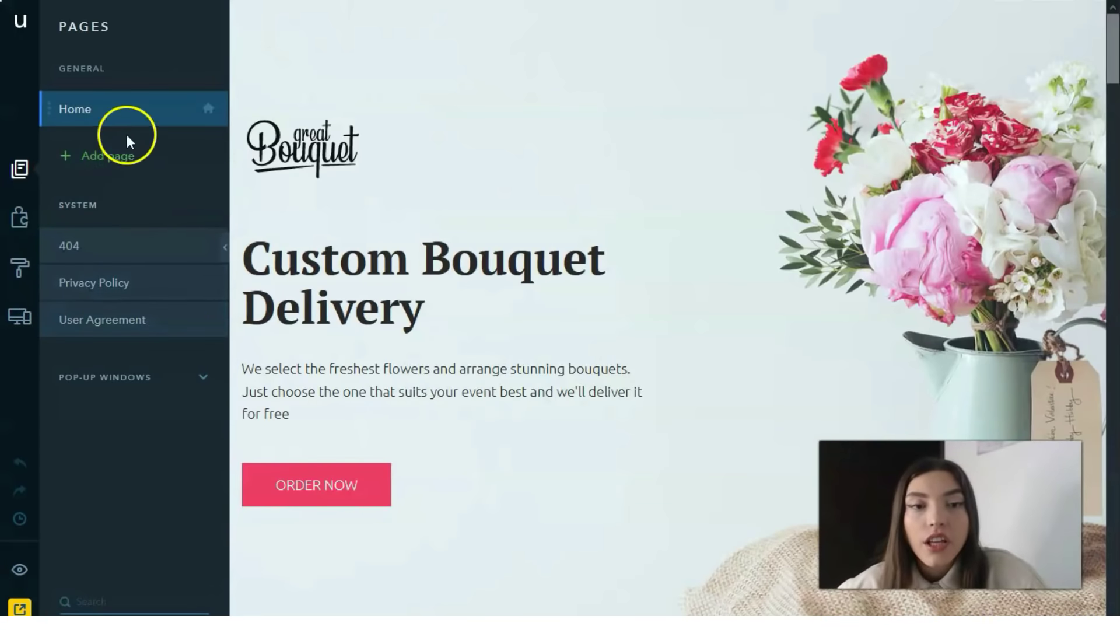
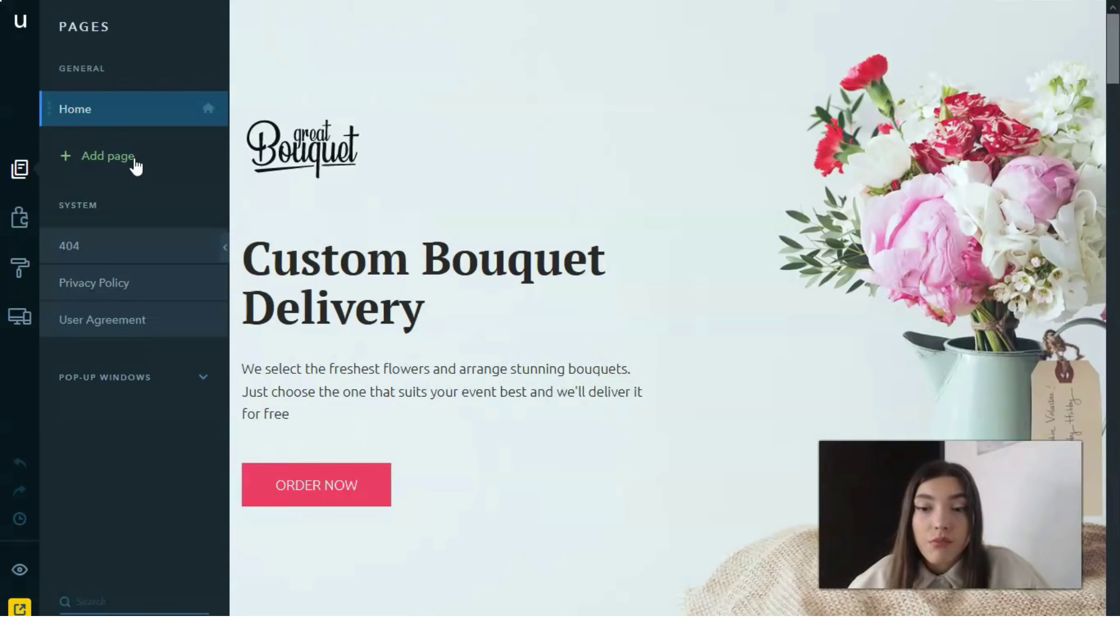
click(21, 220)
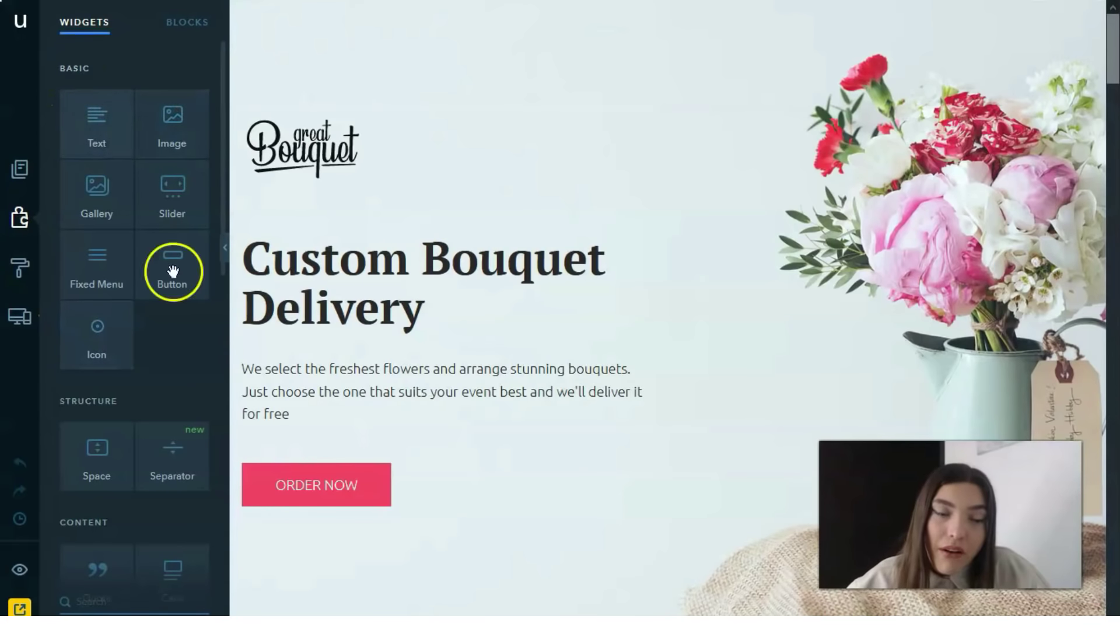
scroll(168, 362, down, 2)
scroll(91, 341, down, 6)
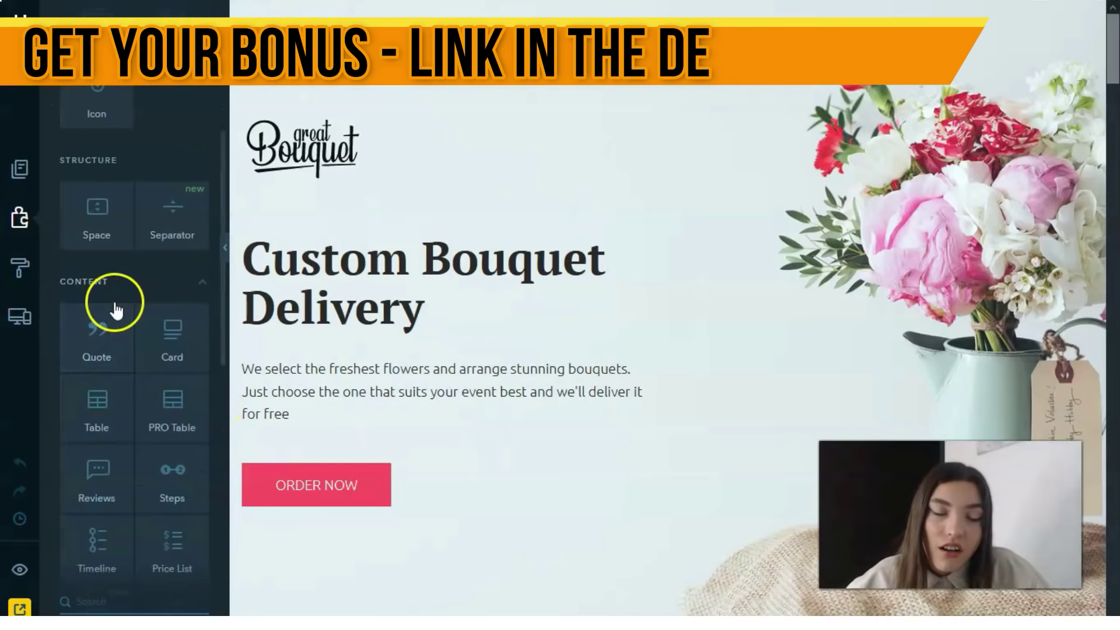
Add a Gallery widget below the ORDER NOW button in the page's first block.
scroll(120, 290, up, 8)
drag(120, 197, 405, 579)
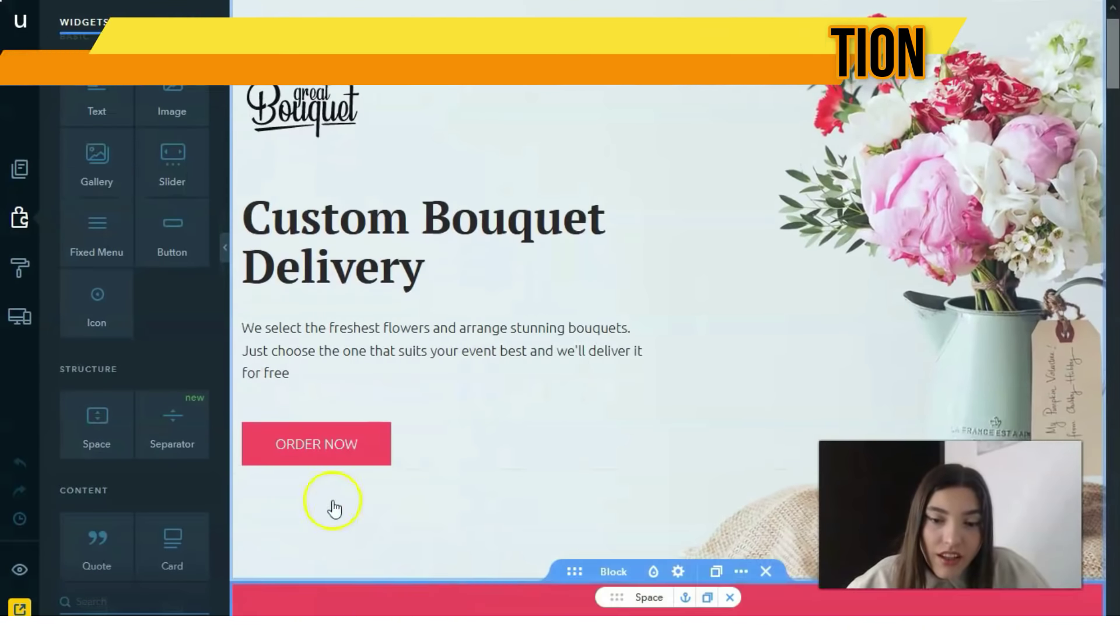
click(490, 358)
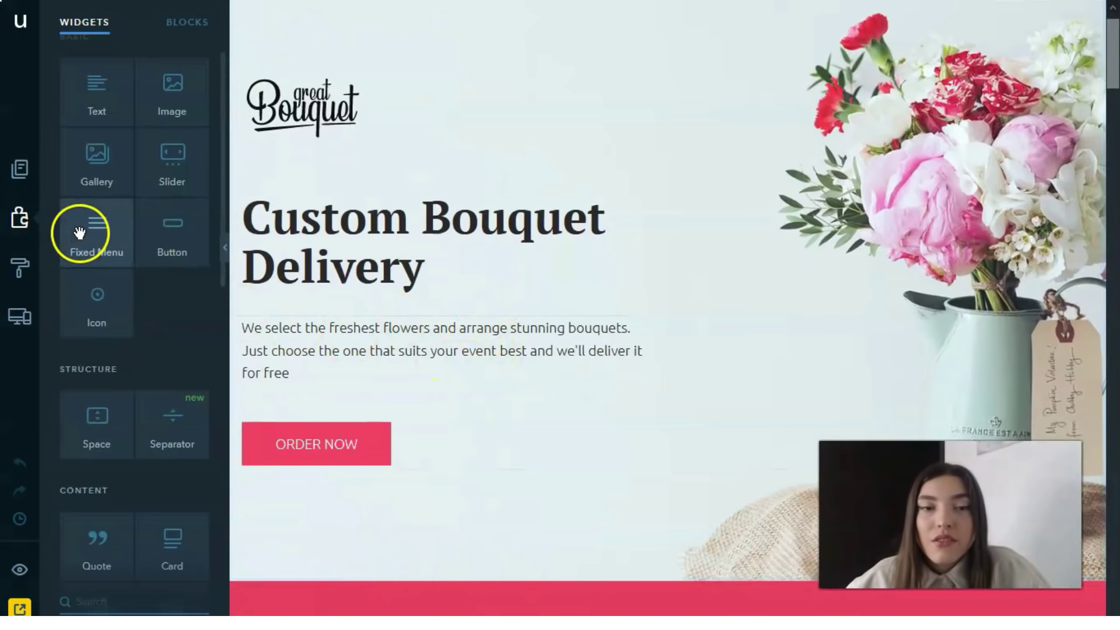
scroll(525, 239, down, 5)
scroll(399, 228, down, 1)
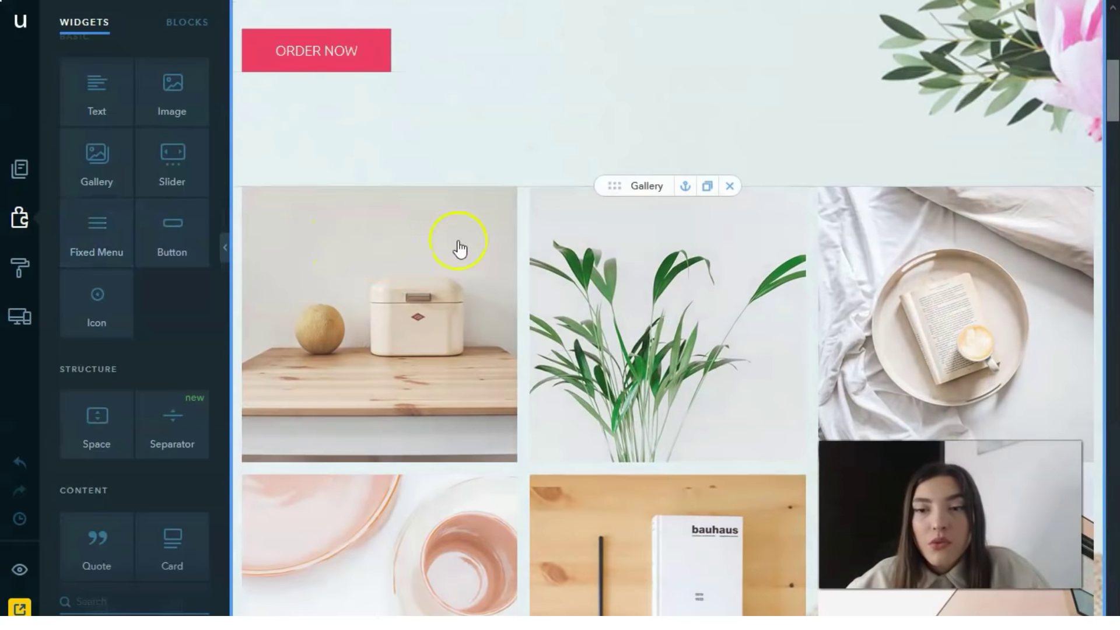
scroll(138, 234, down, 1)
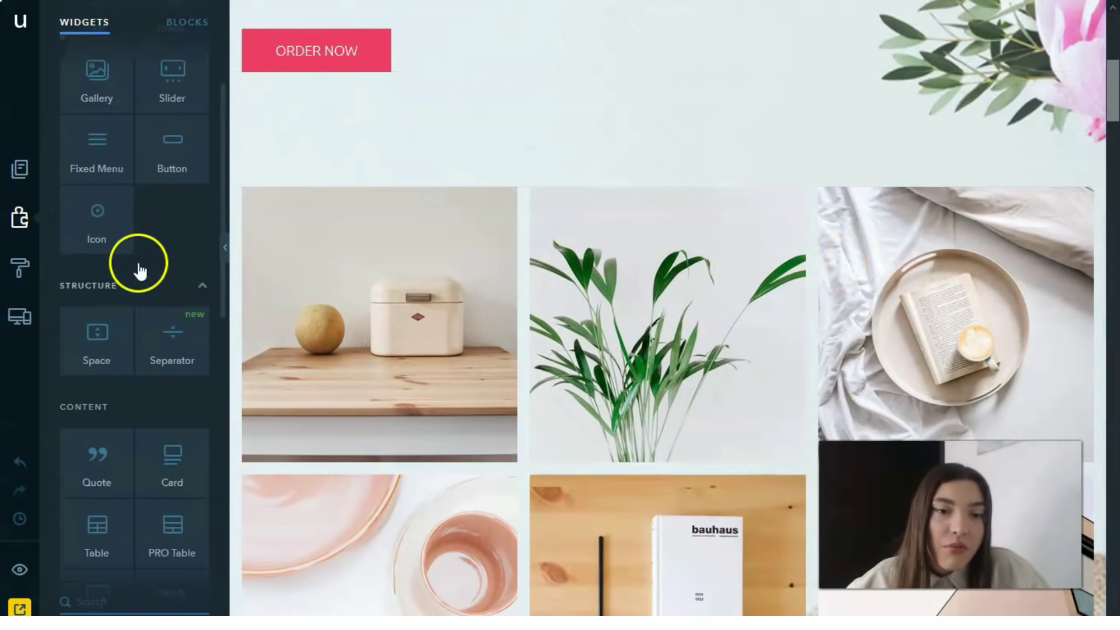
Add a Button widget beneath the image gallery.
drag(176, 153, 545, 516)
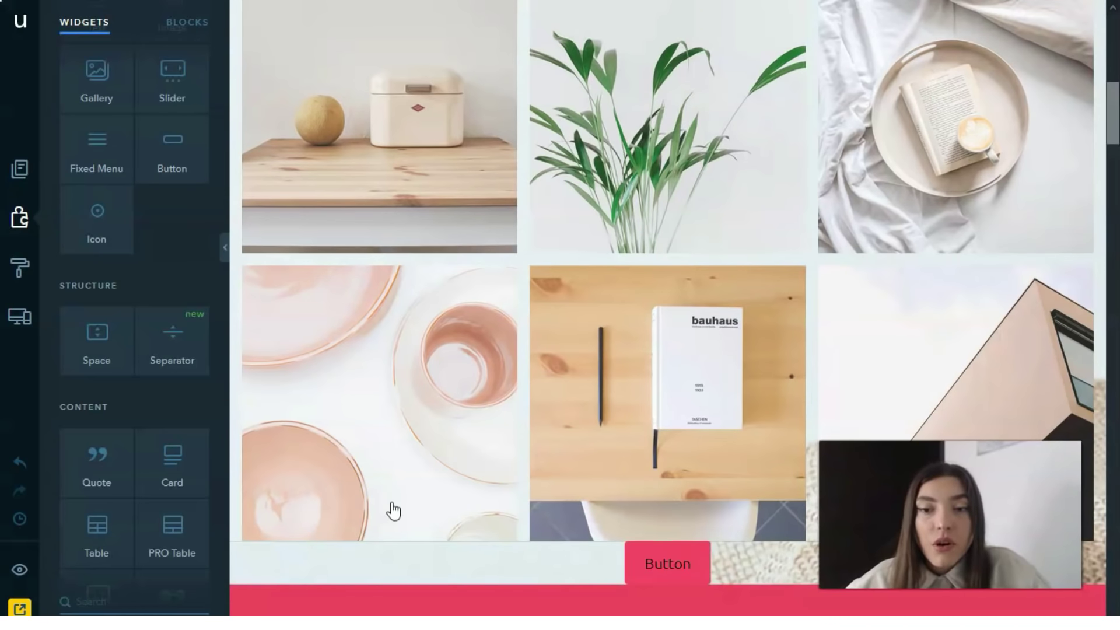
click(18, 589)
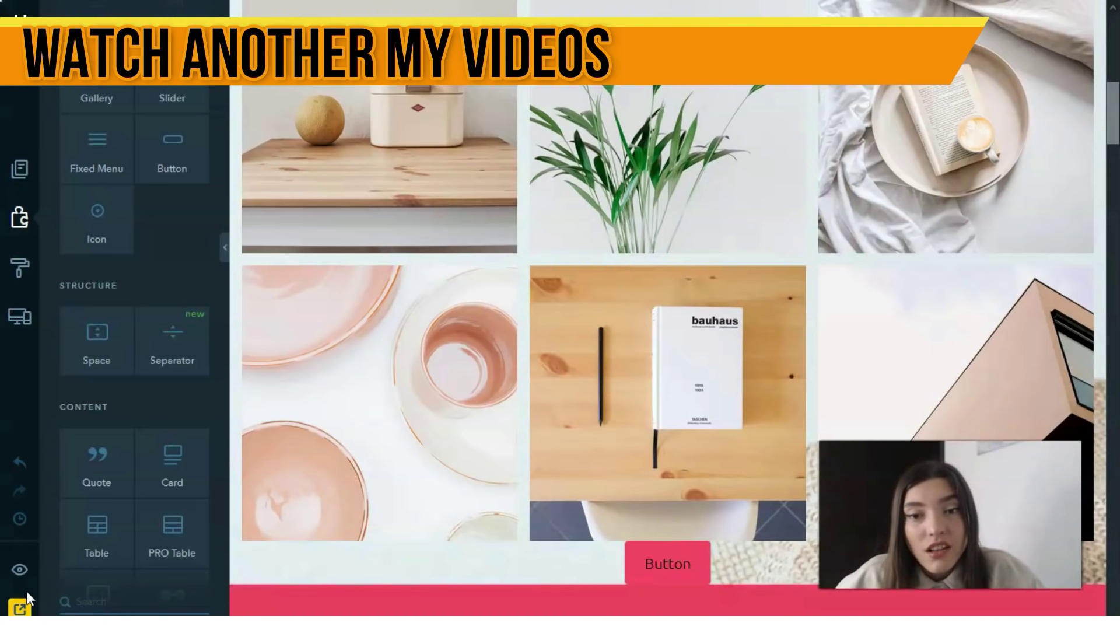
click(20, 216)
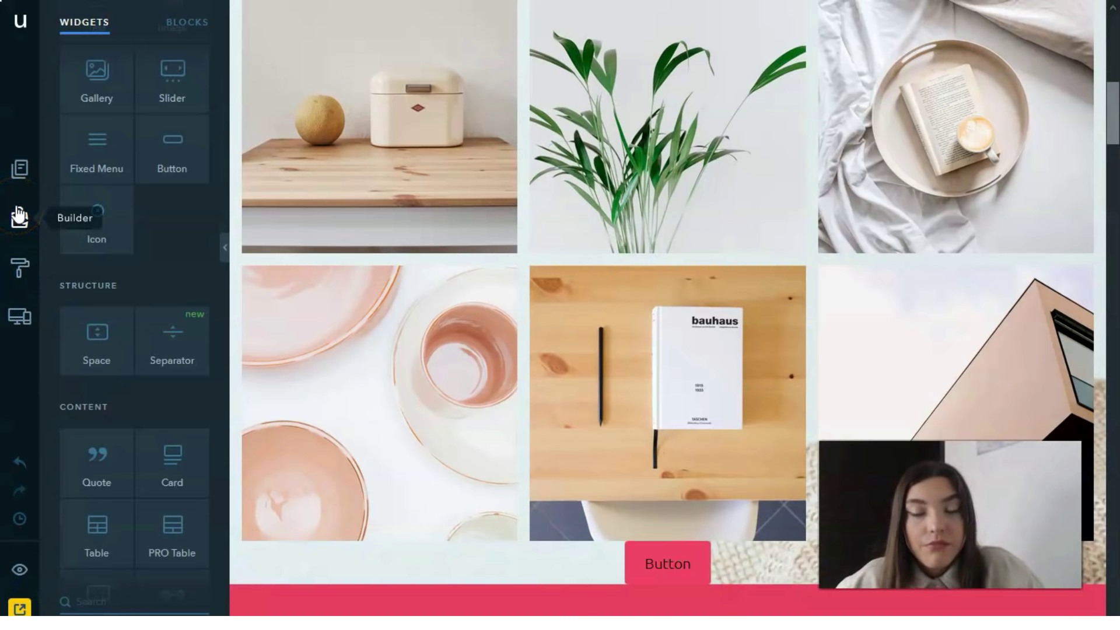
click(20, 217)
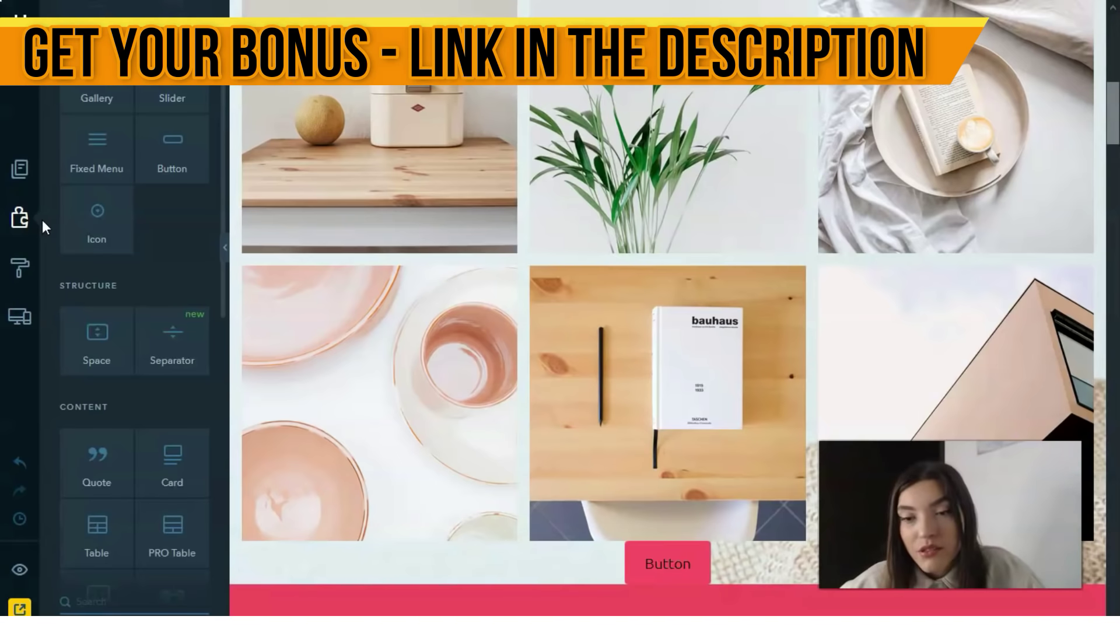
click(492, 236)
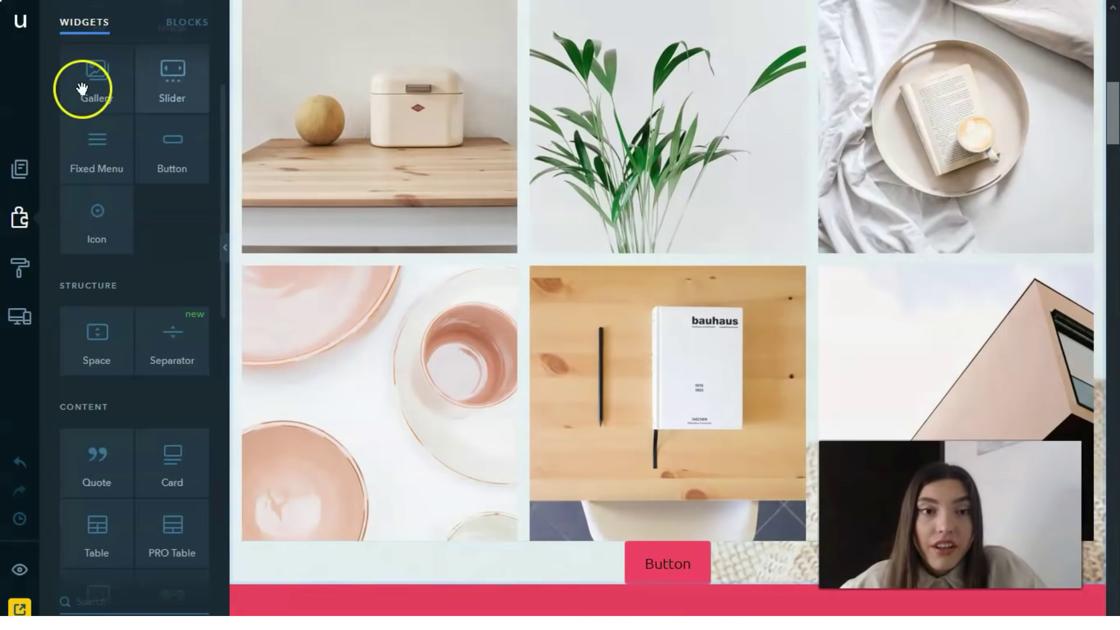
mouse_move(80, 222)
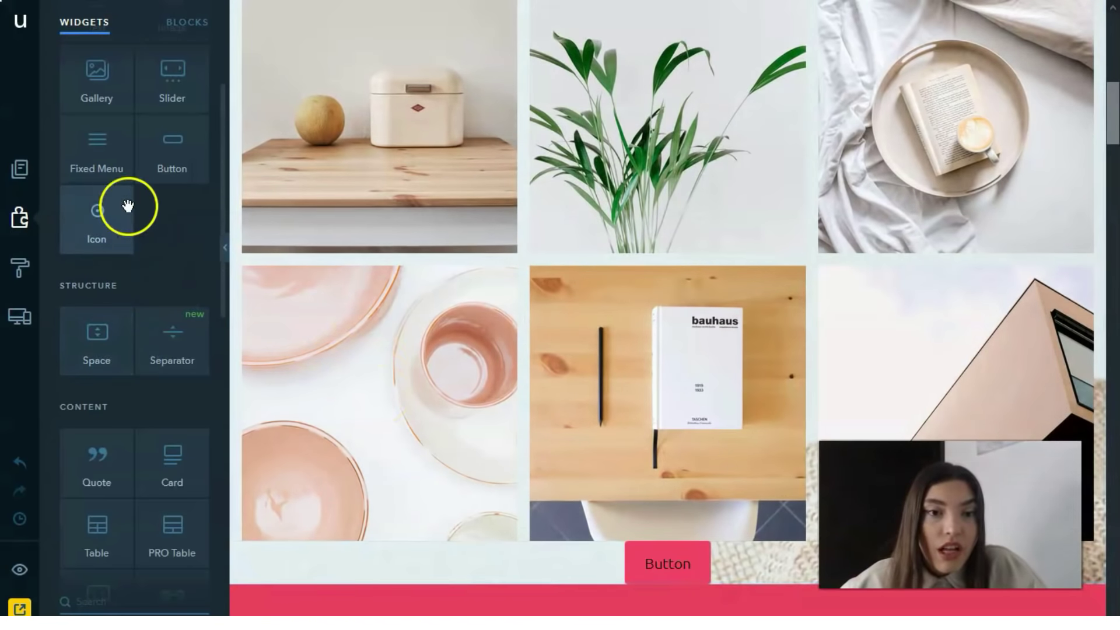
Add a Quote widget above the "Deal of the month" text in the red block below the gallery.
drag(93, 169, 86, 146)
scroll(153, 356, down, 2)
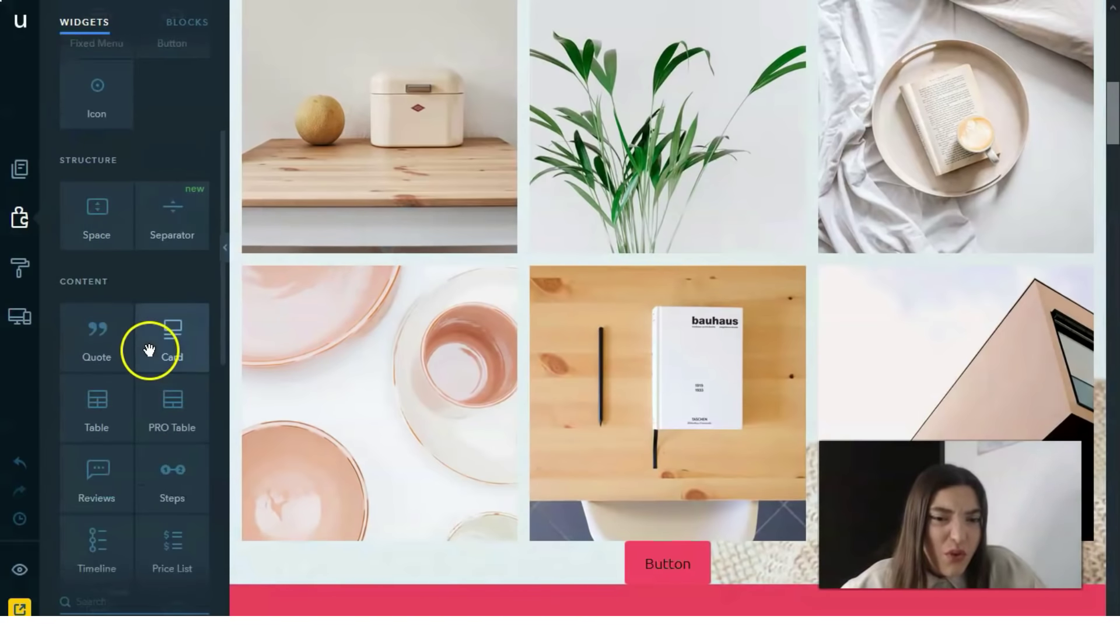
scroll(105, 379, down, 3)
scroll(113, 368, up, 3)
drag(108, 365, 396, 587)
scroll(395, 520, down, 8)
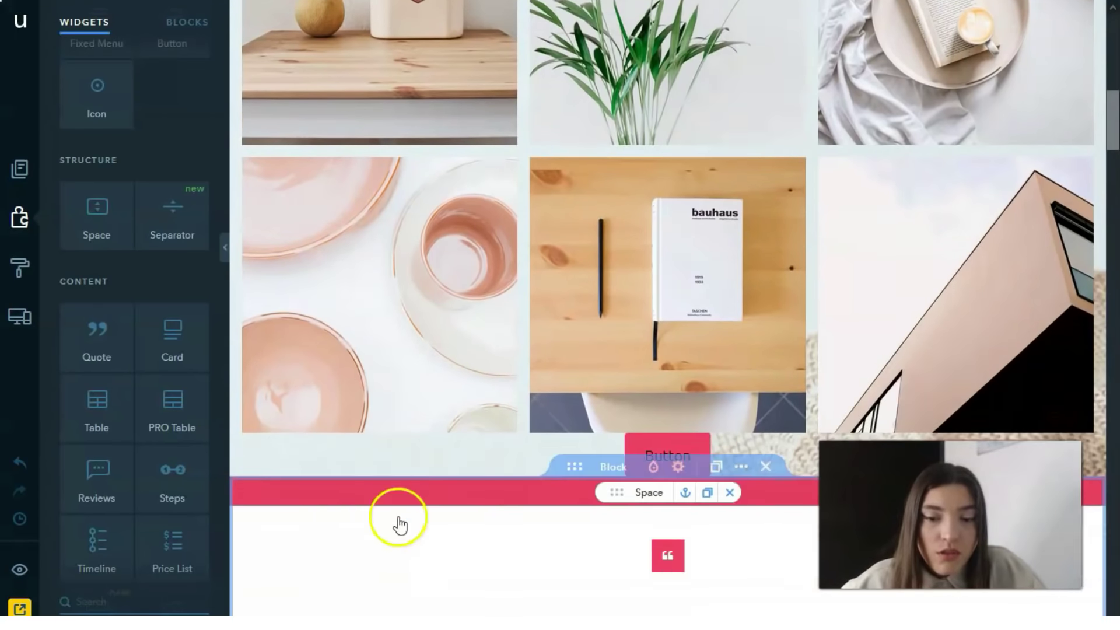
scroll(416, 465, down, 4)
scroll(482, 292, up, 3)
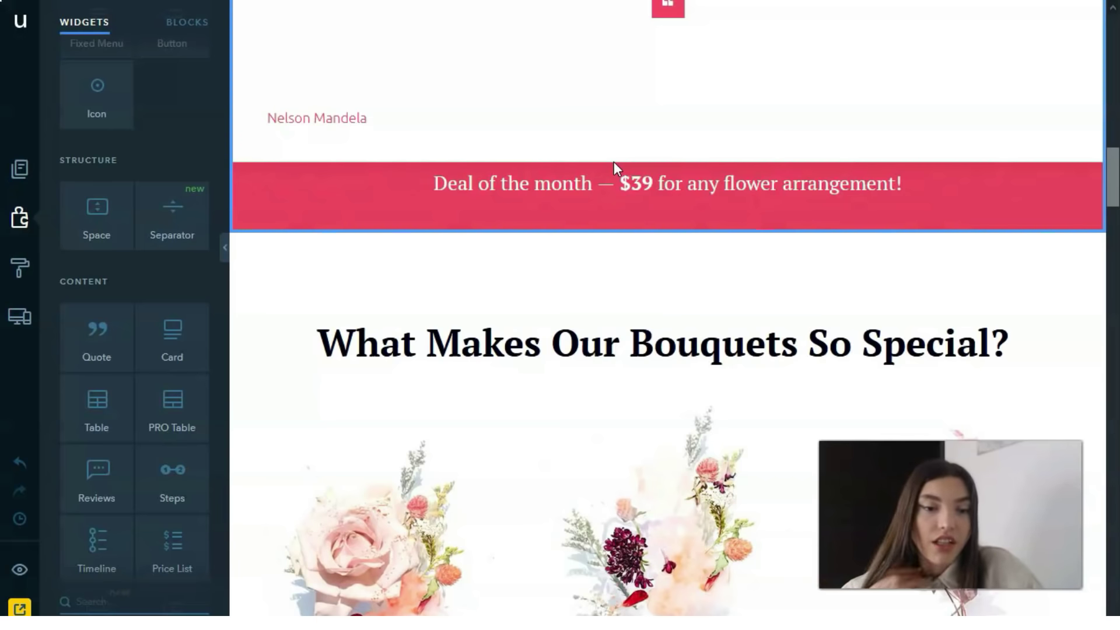
Change the site's font pair to Roboto with Ubuntu in the design settings.
click(18, 282)
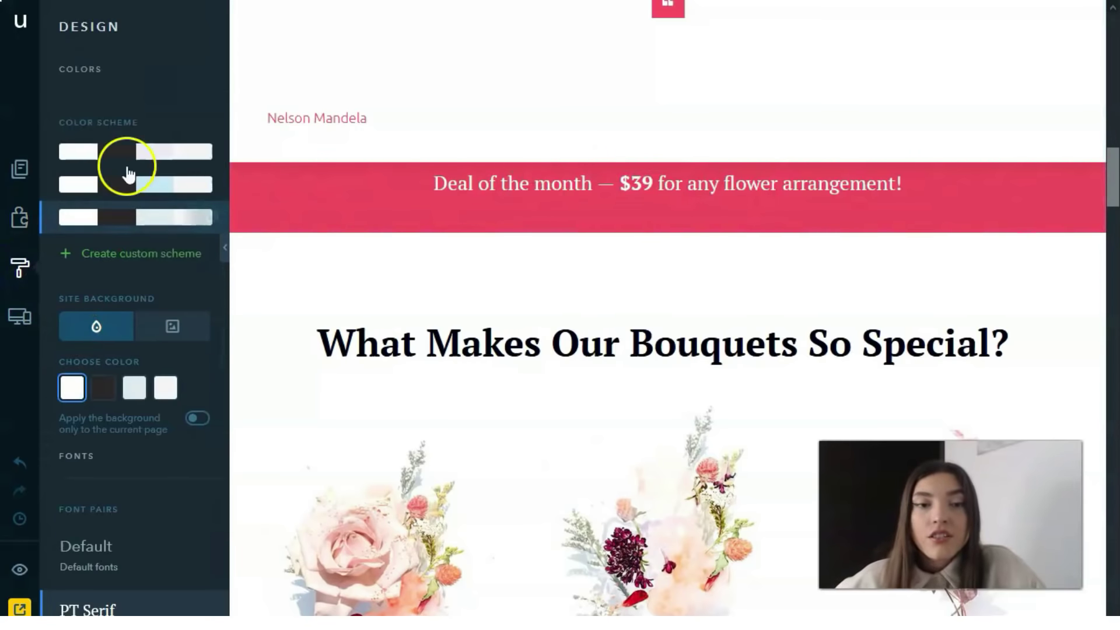
scroll(133, 240, down, 2)
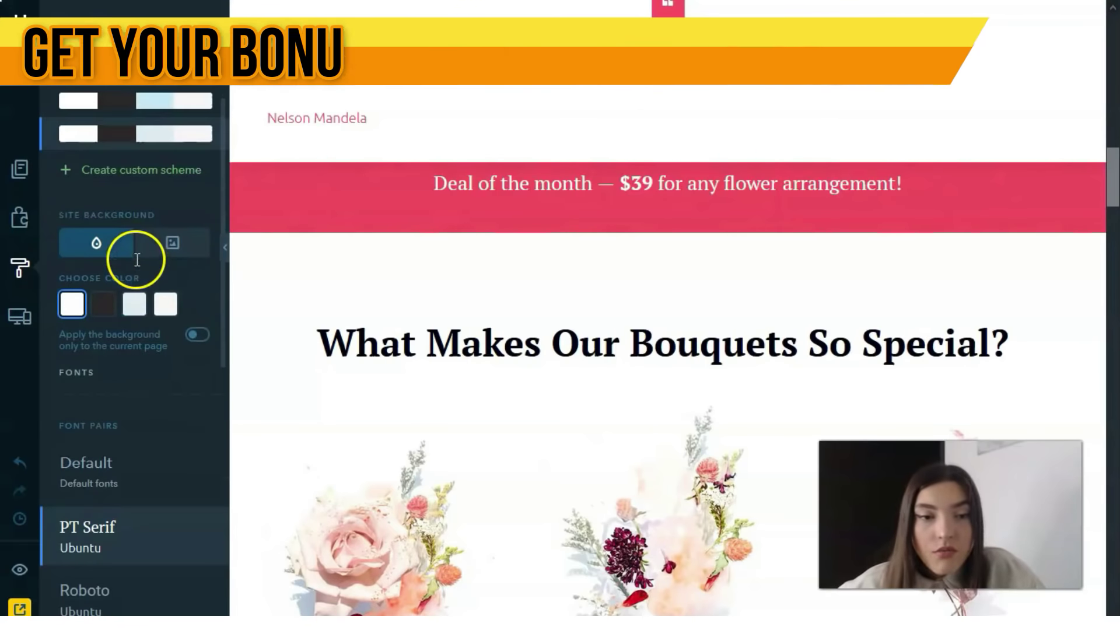
scroll(137, 260, down, 6)
click(143, 336)
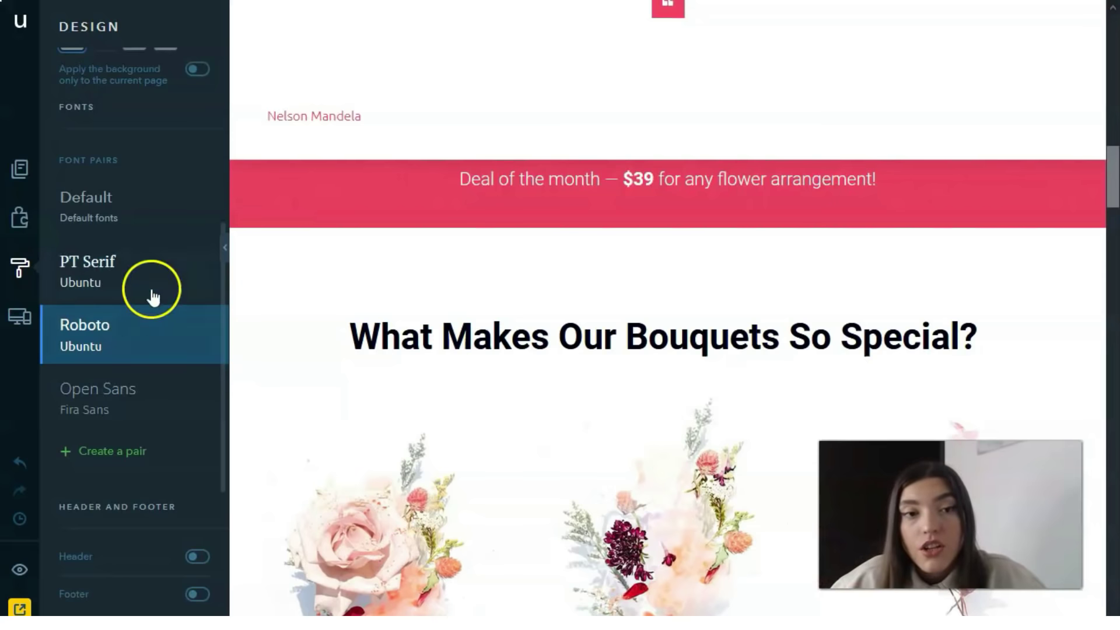
click(304, 328)
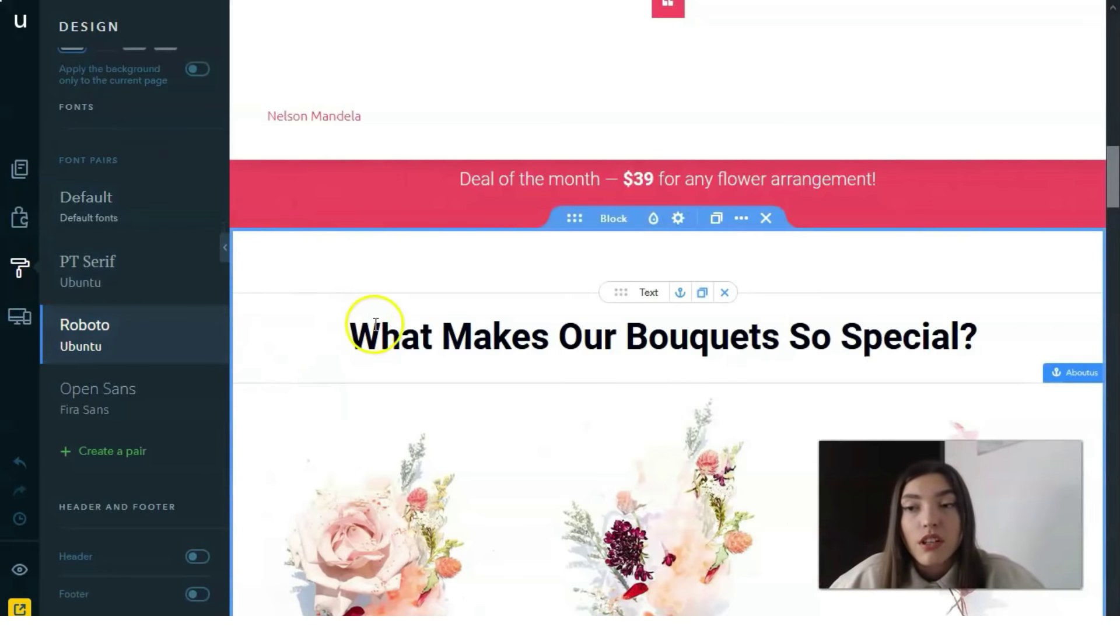
click(599, 287)
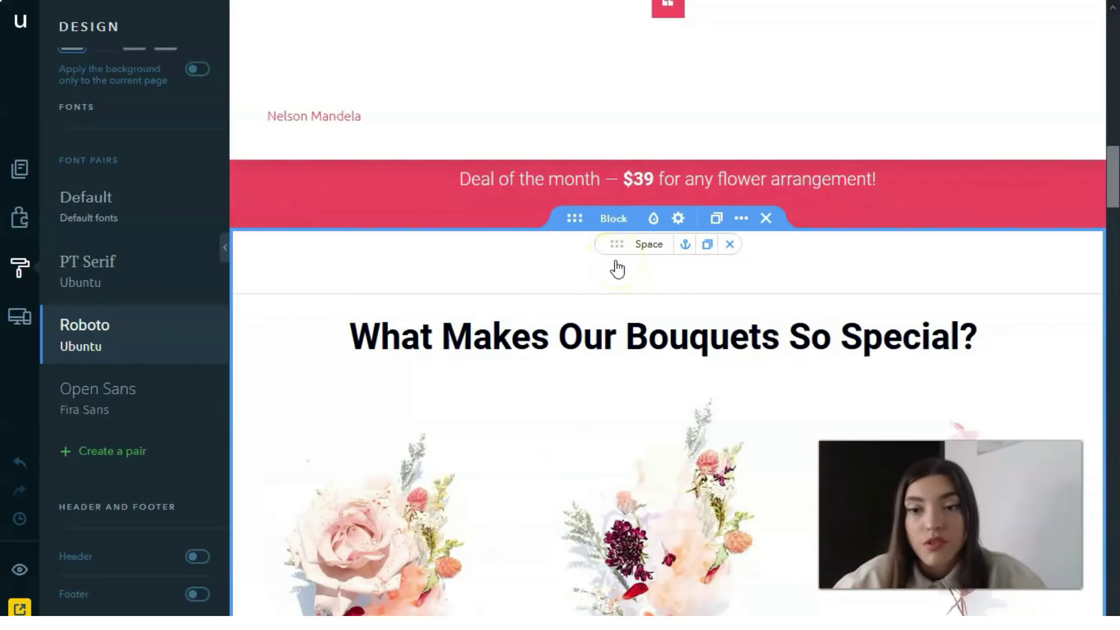
click(413, 318)
Check the page's layout in the Tablet and Mobile adaptive views, and return to the Desktop view.
click(20, 324)
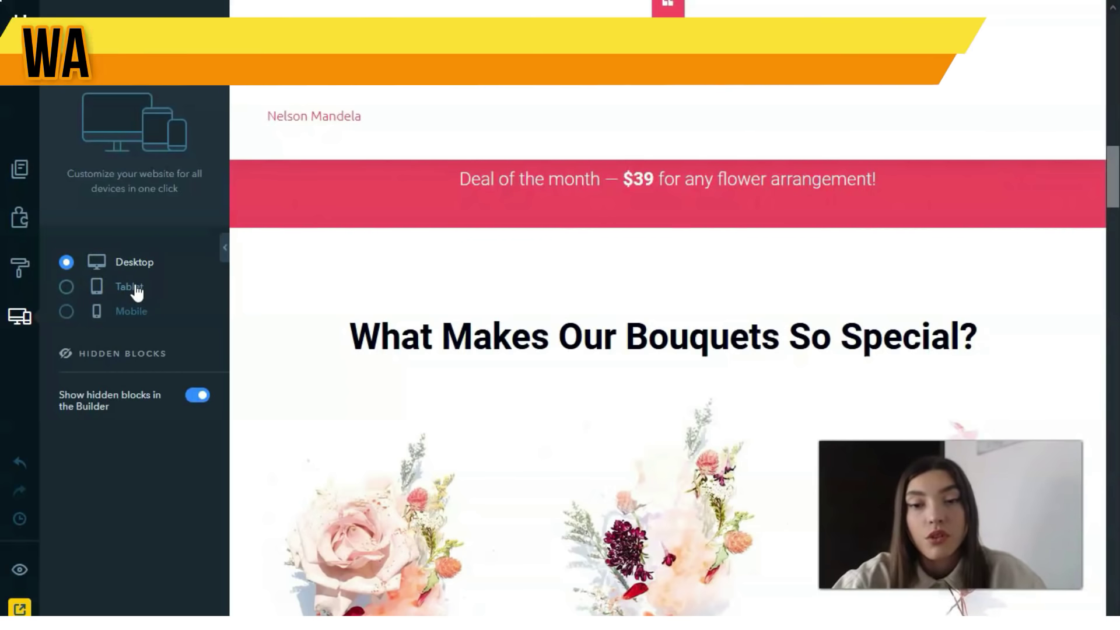
click(136, 291)
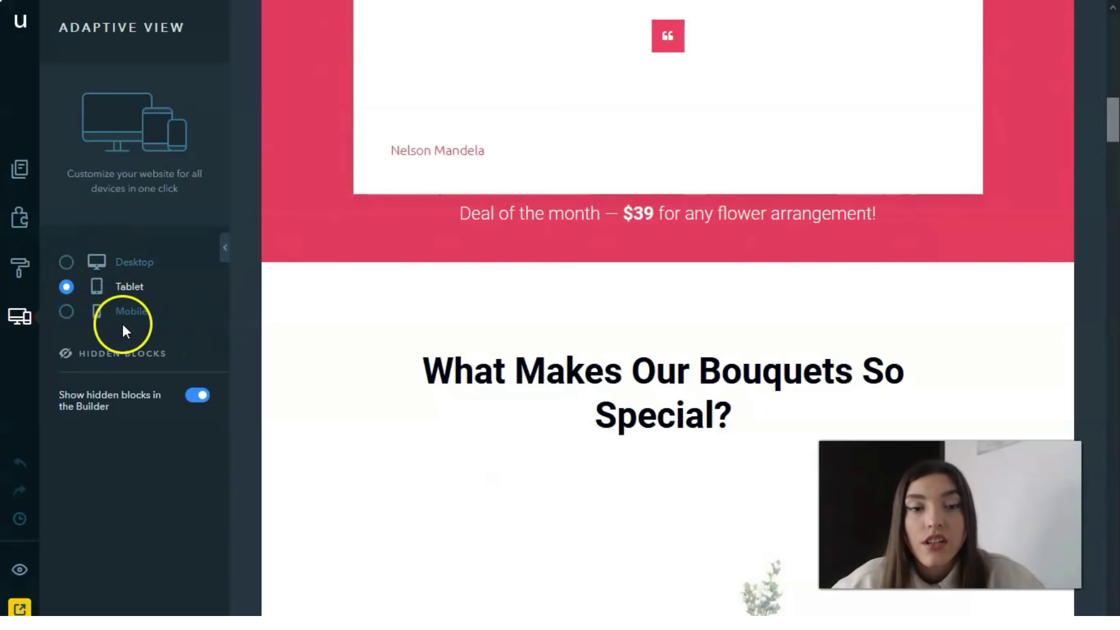
click(111, 350)
scroll(607, 369, down, 12)
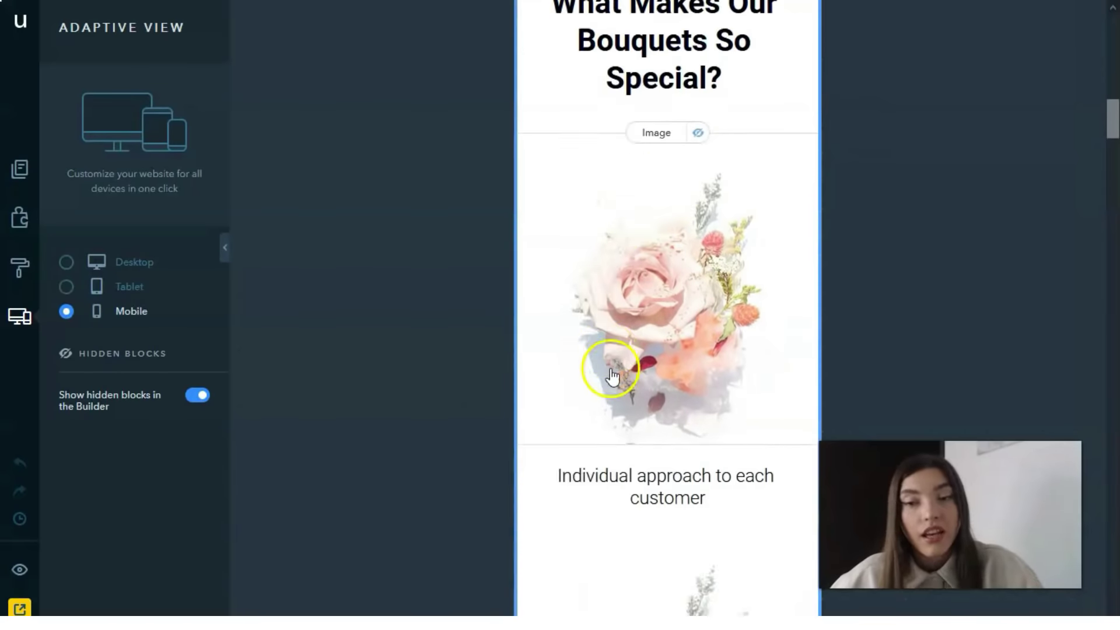
scroll(616, 373, down, 1)
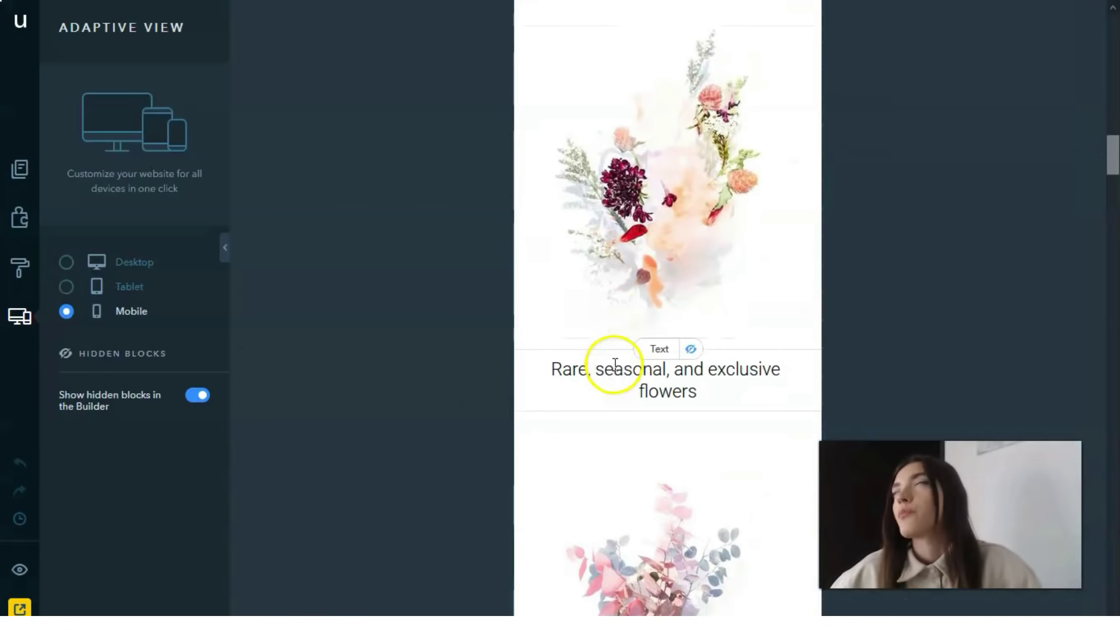
scroll(618, 361, down, 15)
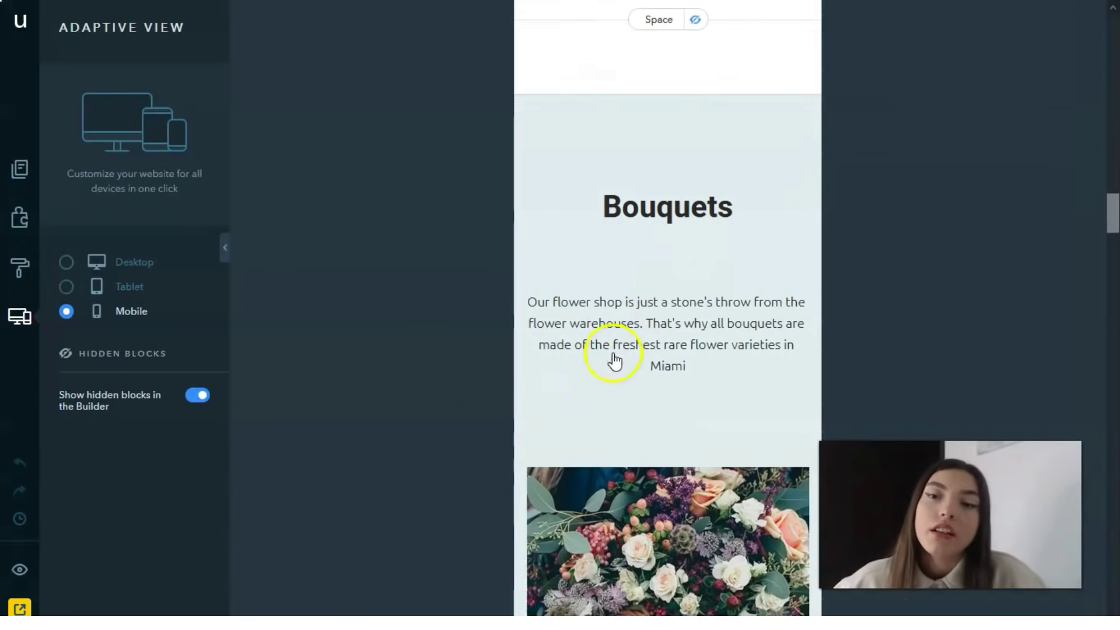
scroll(614, 352, up, 15)
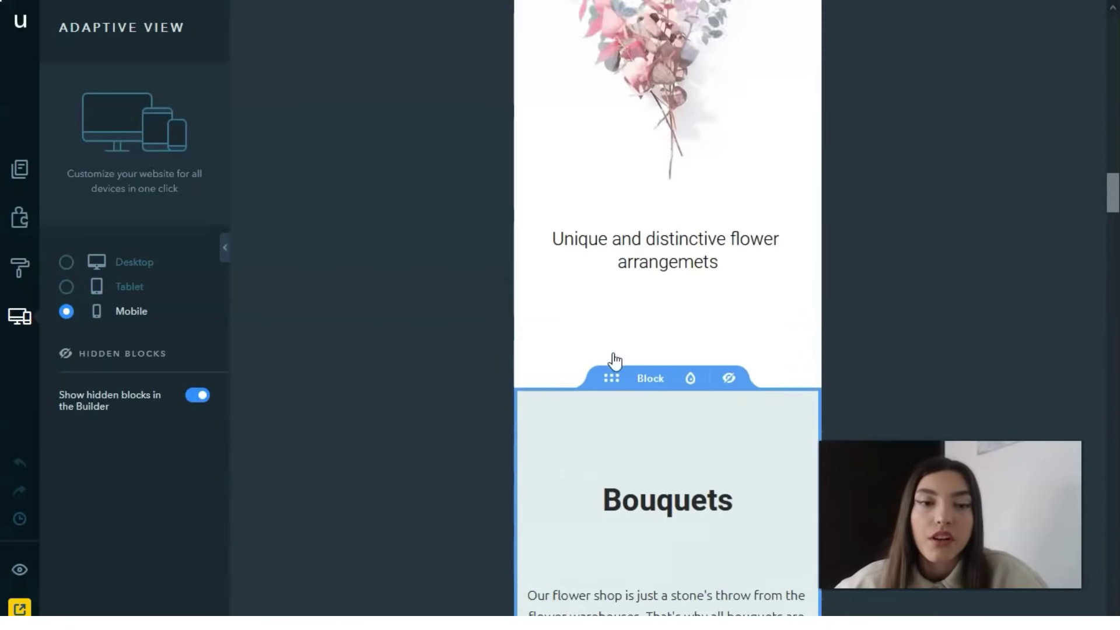
scroll(612, 357, up, 15)
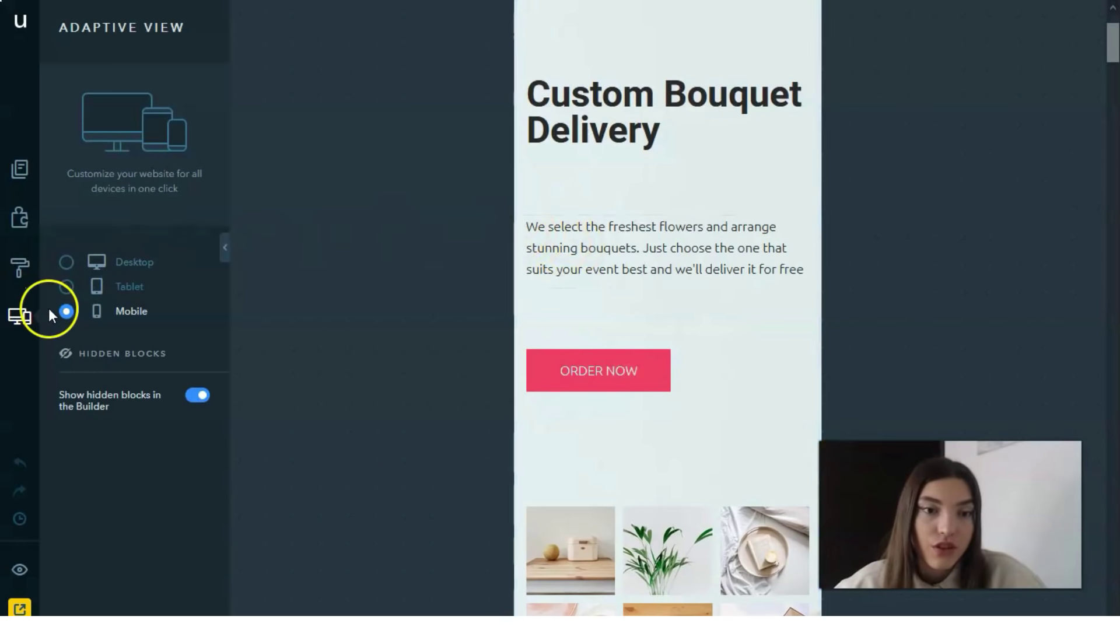
click(66, 261)
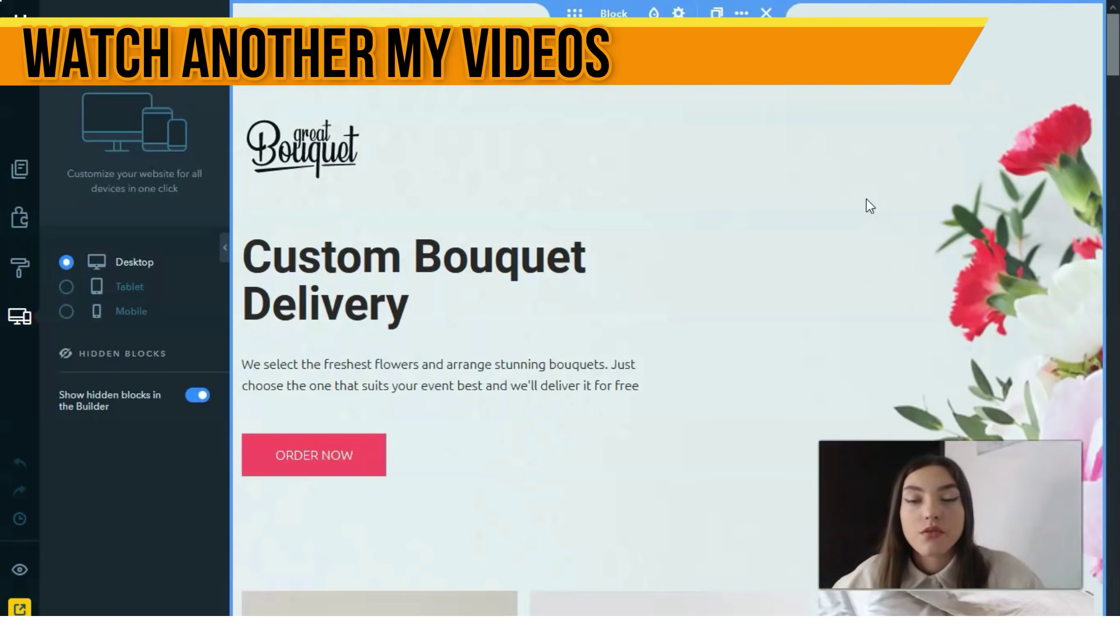
Look over the whole desktop page from the first block down to the footer and back.
scroll(846, 225, down, 1)
scroll(846, 225, up, 1)
scroll(846, 225, down, 10)
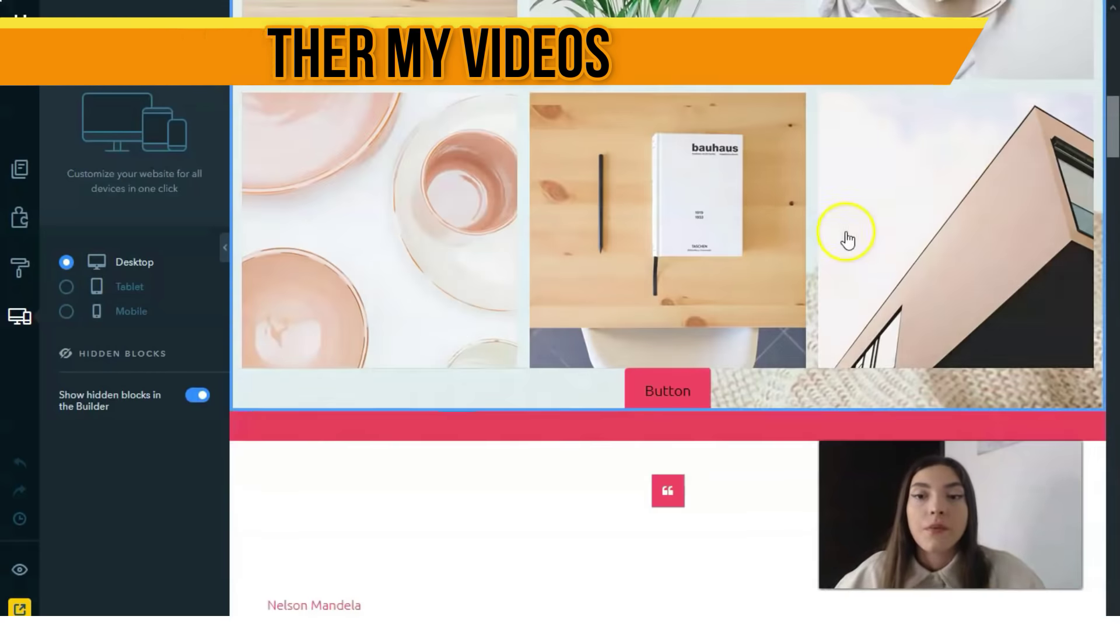
scroll(846, 233, down, 20)
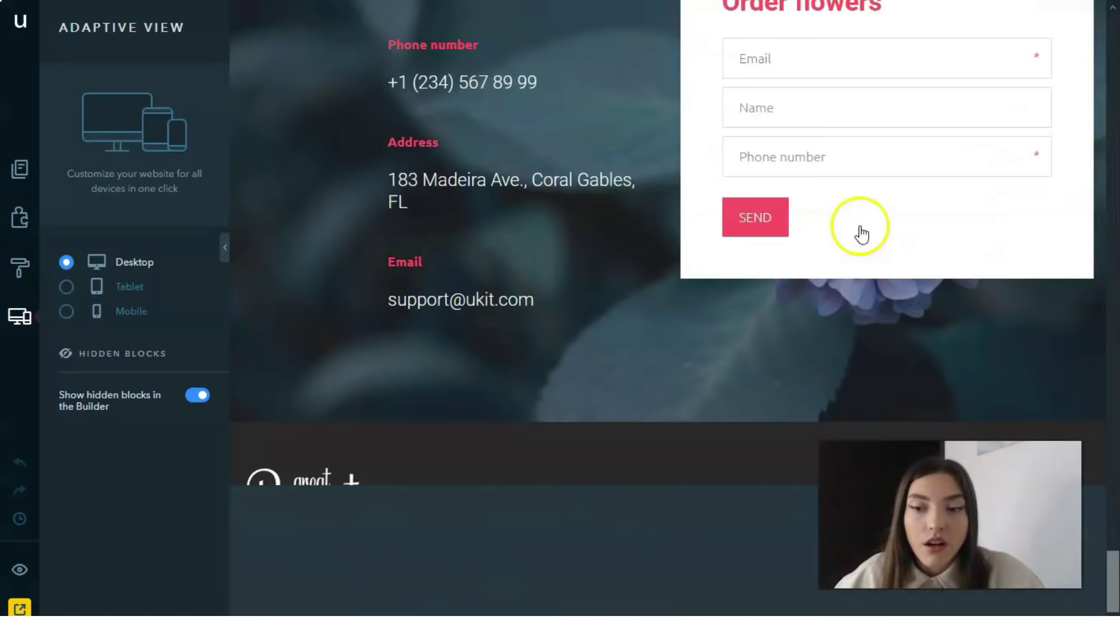
scroll(817, 321, down, 1)
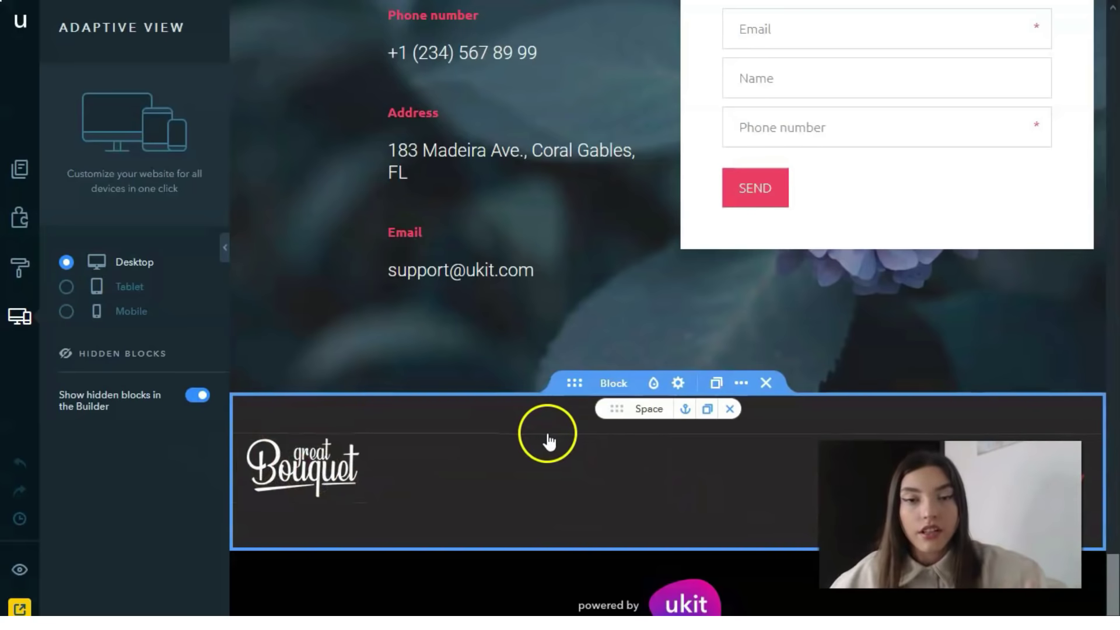
scroll(549, 442, up, 10)
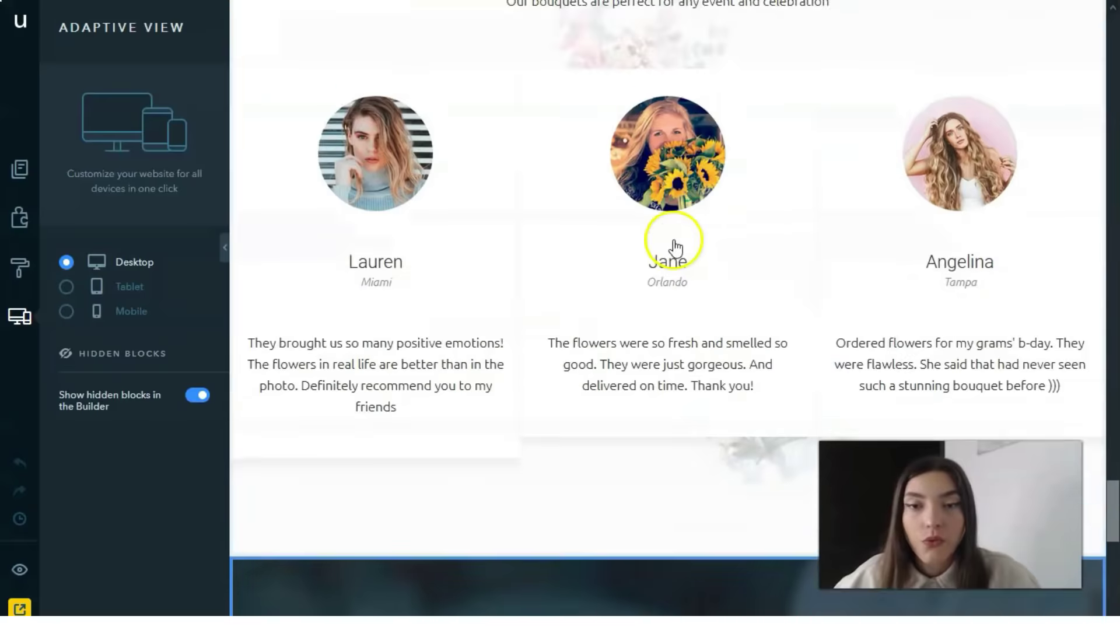
scroll(675, 248, up, 15)
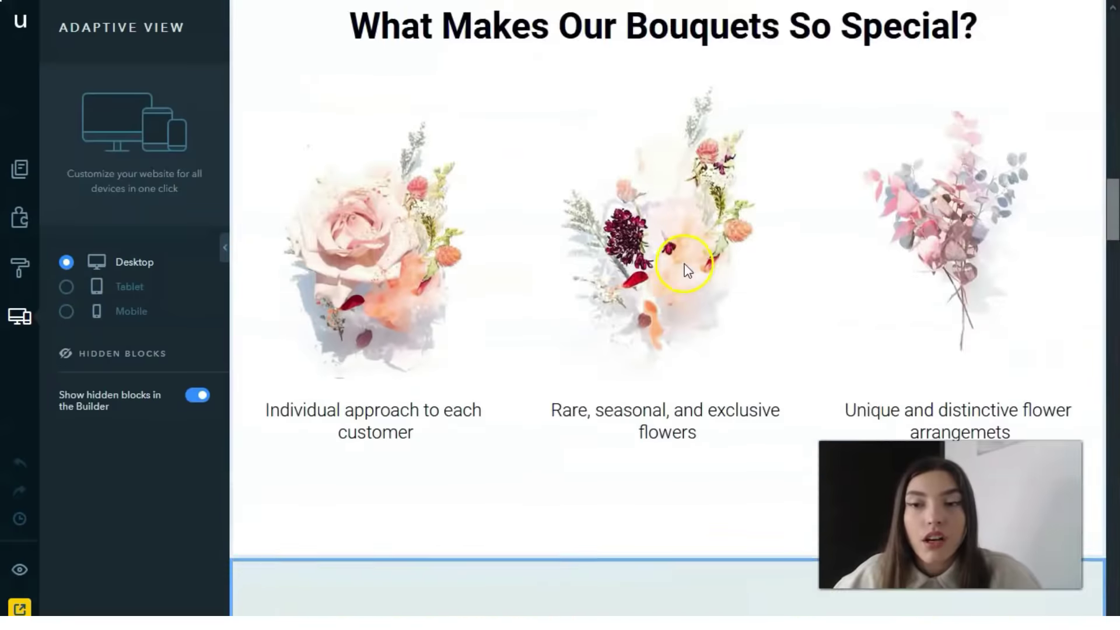
scroll(682, 266, up, 10)
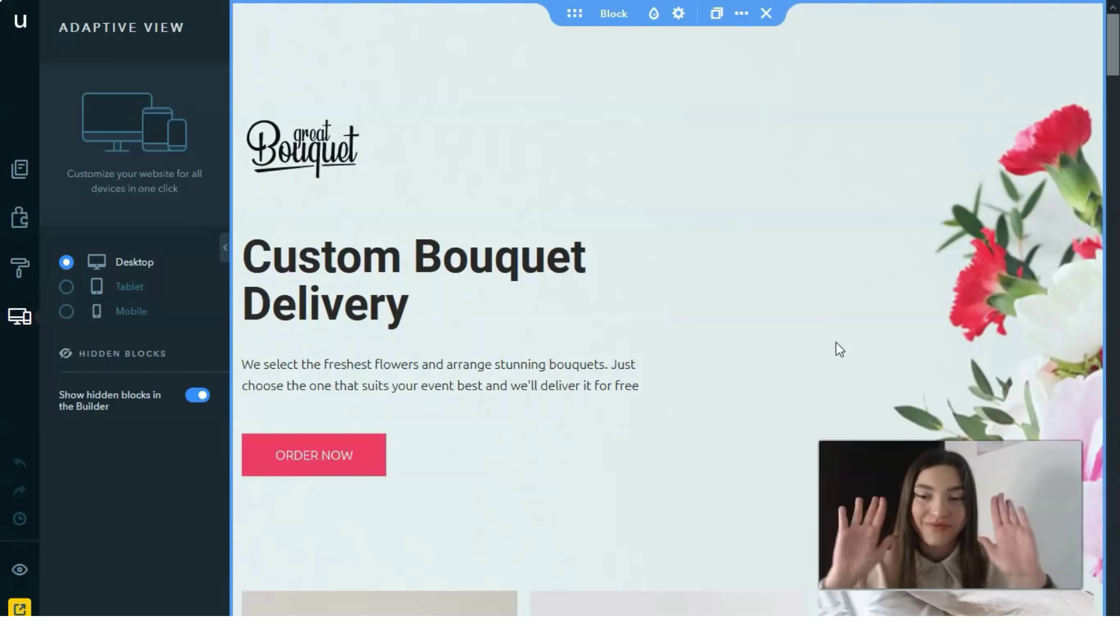
click(47, 596)
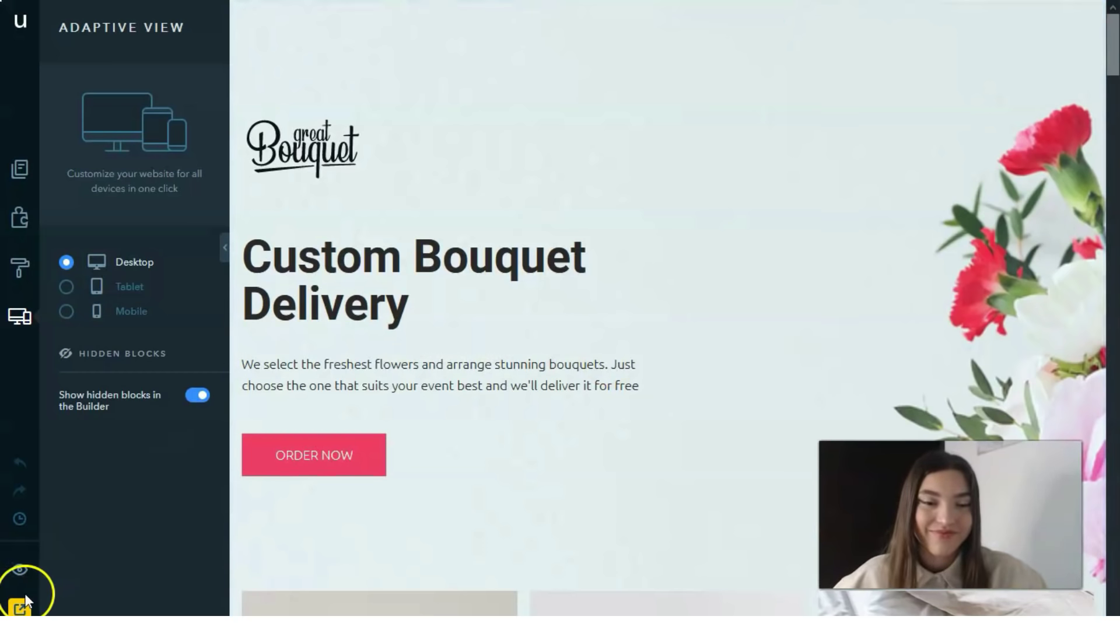